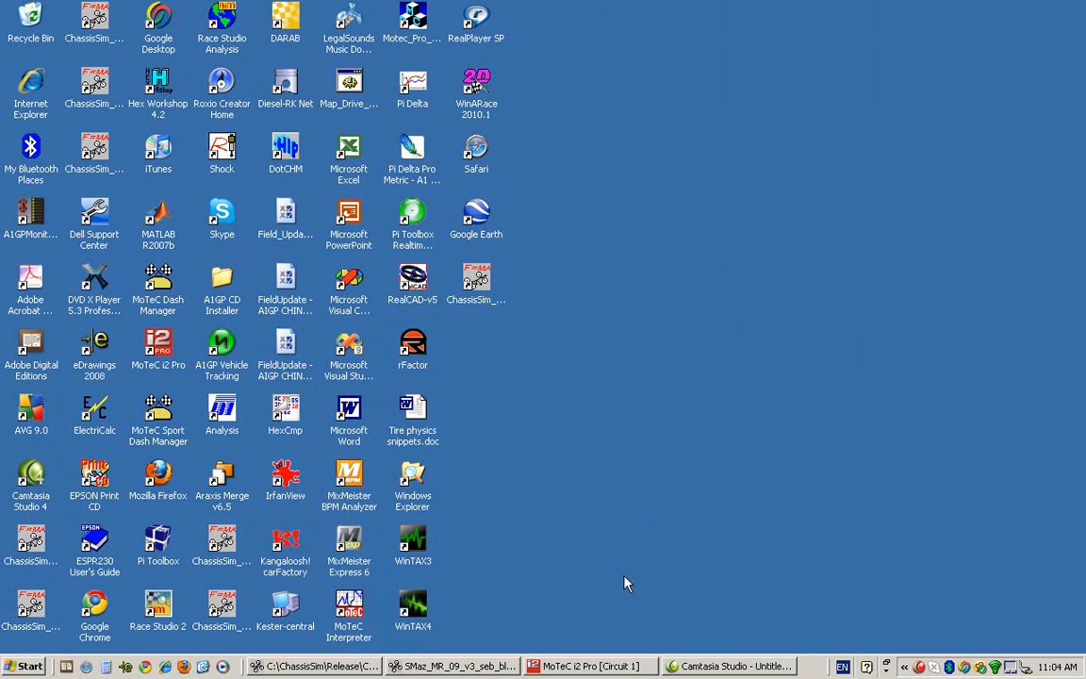
In MoTeC i2 Pro, set up a CSV data export of Lap 3 at 50 Hz with distance data included
{"action": "left_click", "coordinate": [594, 665]}
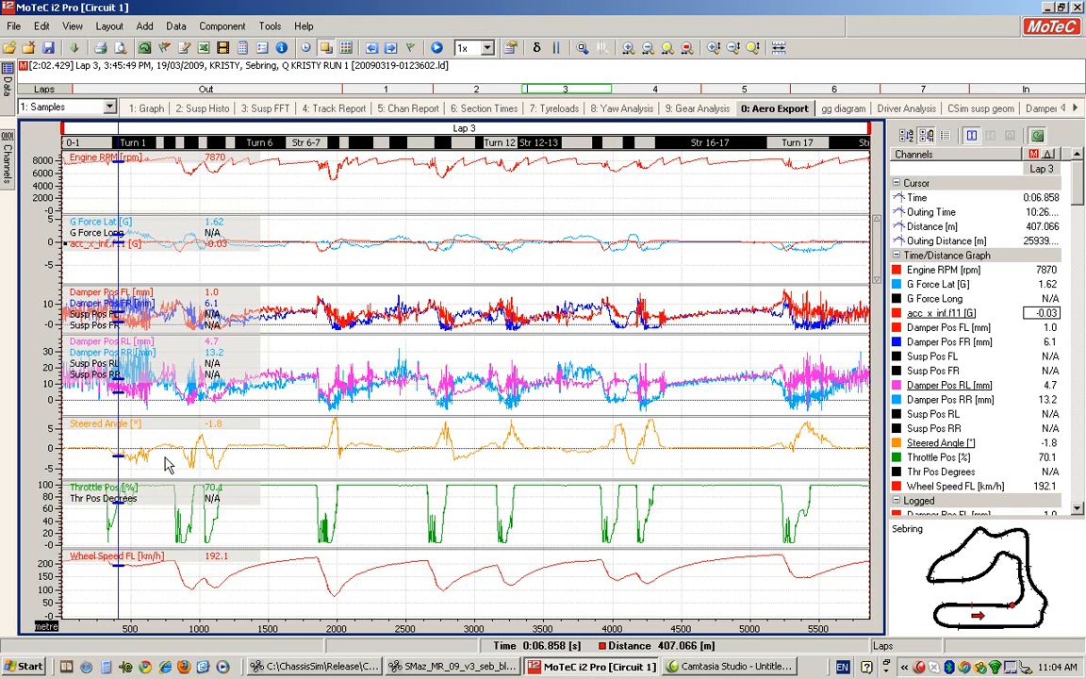
{"action": "left_click_drag", "start_coordinate": [89, 429], "coordinate": [119, 434]}
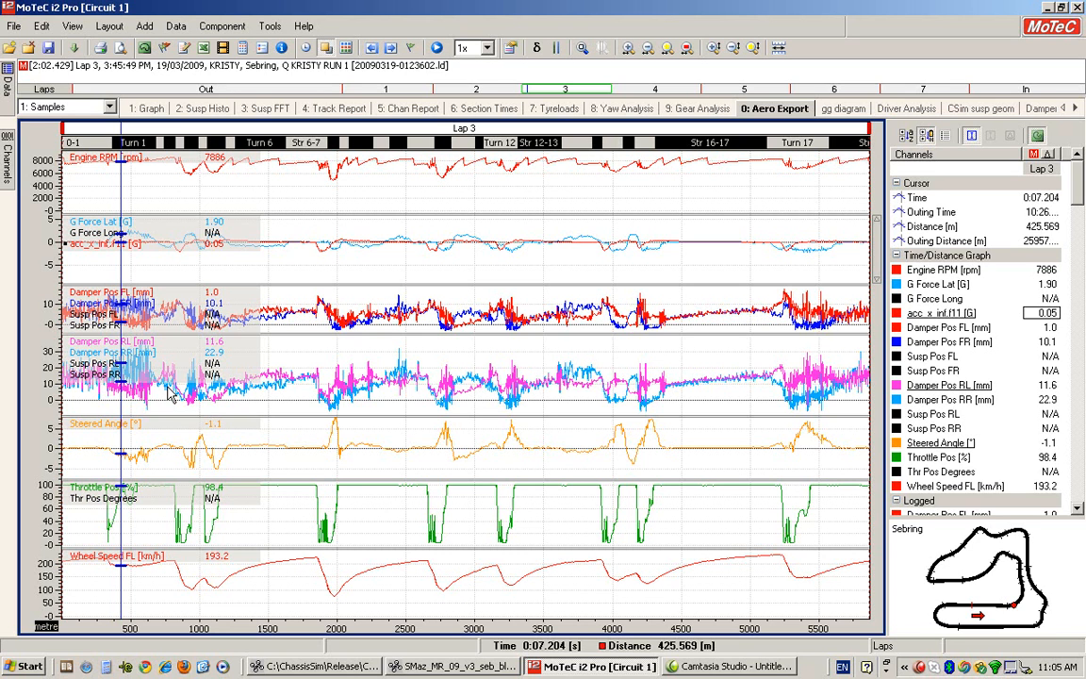
{"action": "right_click", "coordinate": [559, 201]}
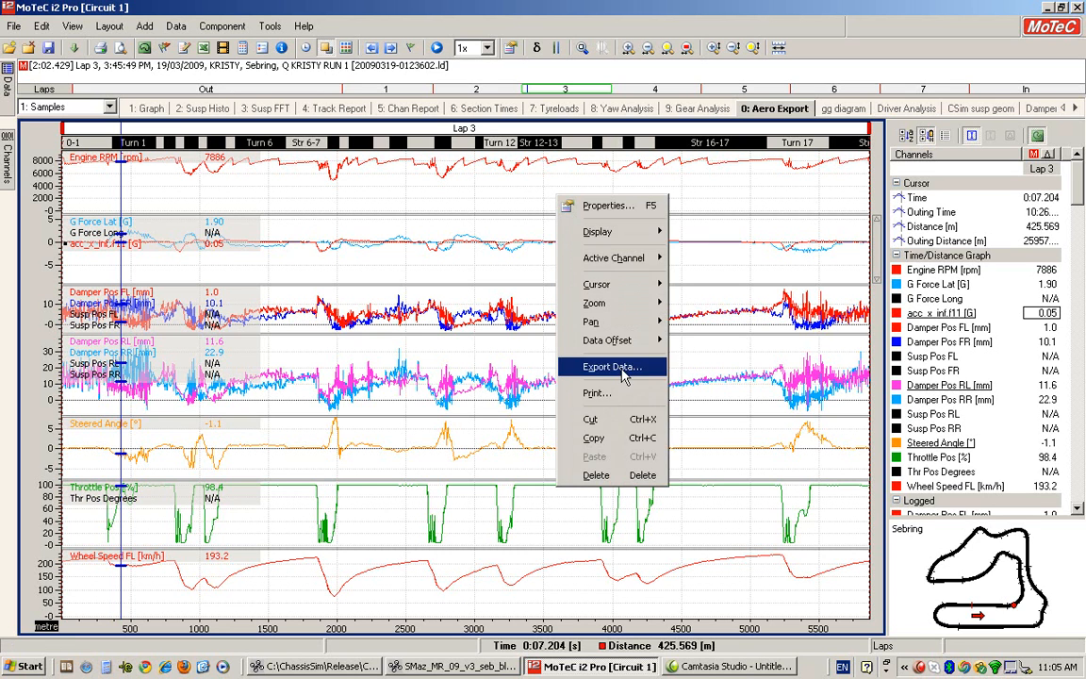
{"action": "left_click", "coordinate": [623, 370]}
{"action": "left_click", "coordinate": [566, 321]}
{"action": "left_click", "coordinate": [569, 347]}
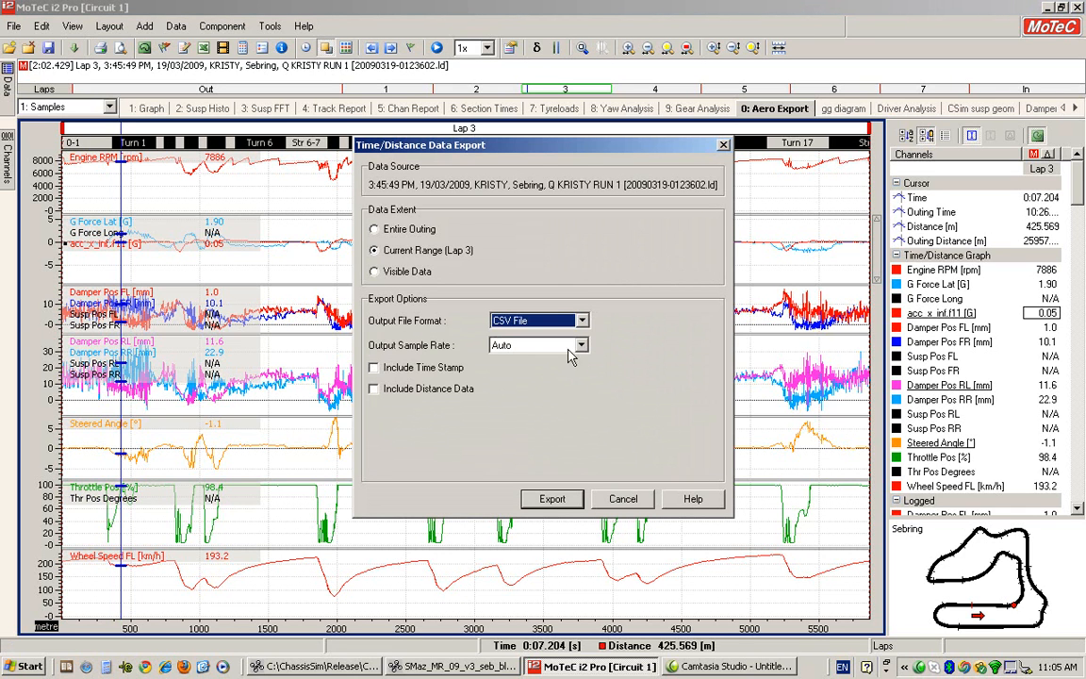
{"action": "left_click", "coordinate": [581, 346]}
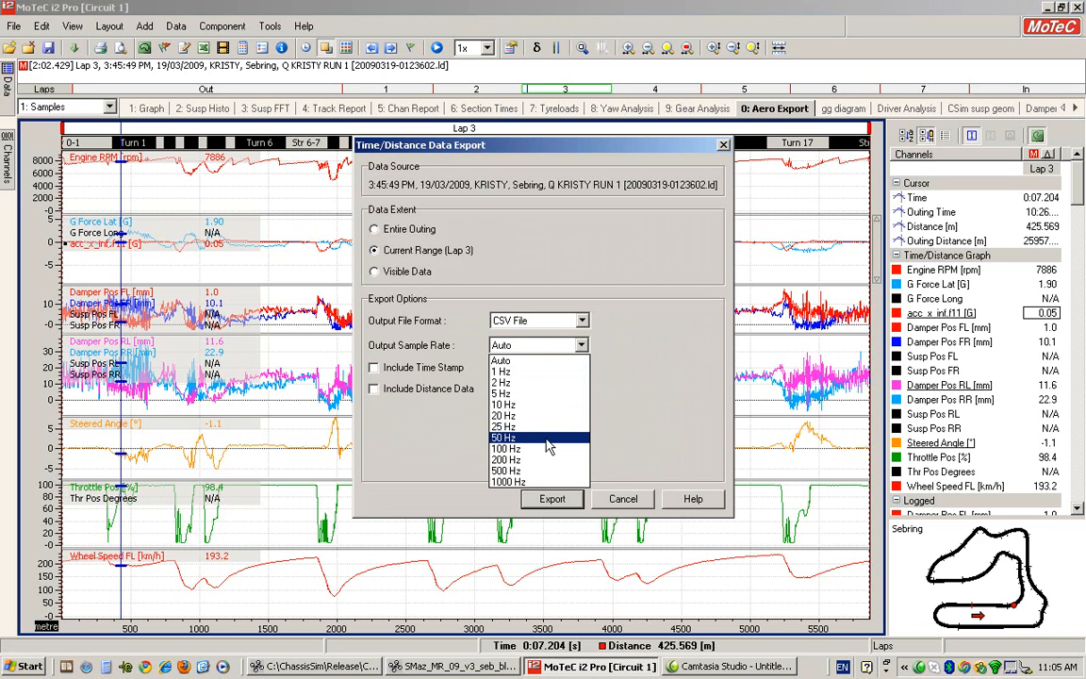
{"action": "left_click", "coordinate": [548, 443]}
{"action": "left_click", "coordinate": [375, 388]}
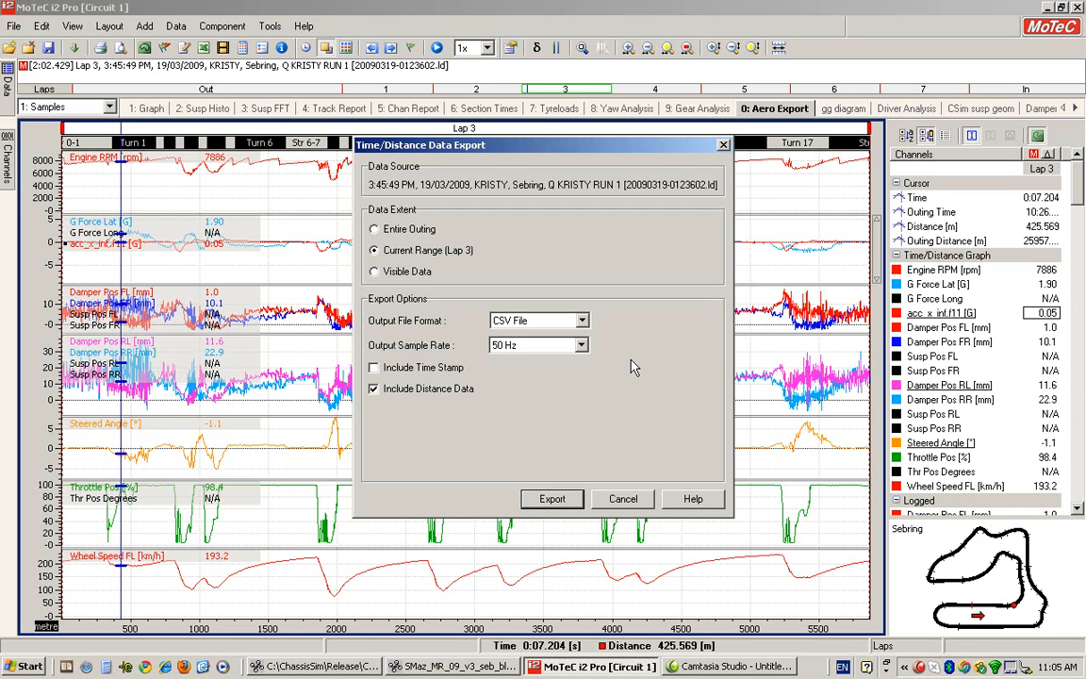
Start the export and create a new folder named Monster Example inside the ChassisSim folder
{"action": "left_click", "coordinate": [550, 499]}
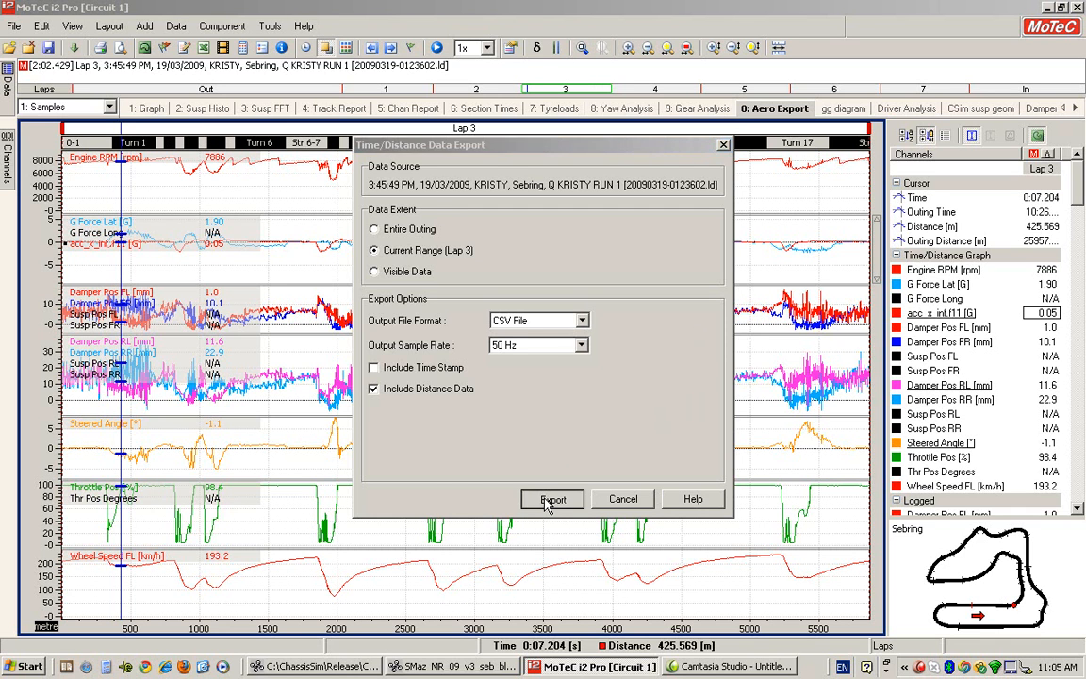
{"action": "left_click", "coordinate": [702, 189]}
{"action": "left_click", "coordinate": [701, 189]}
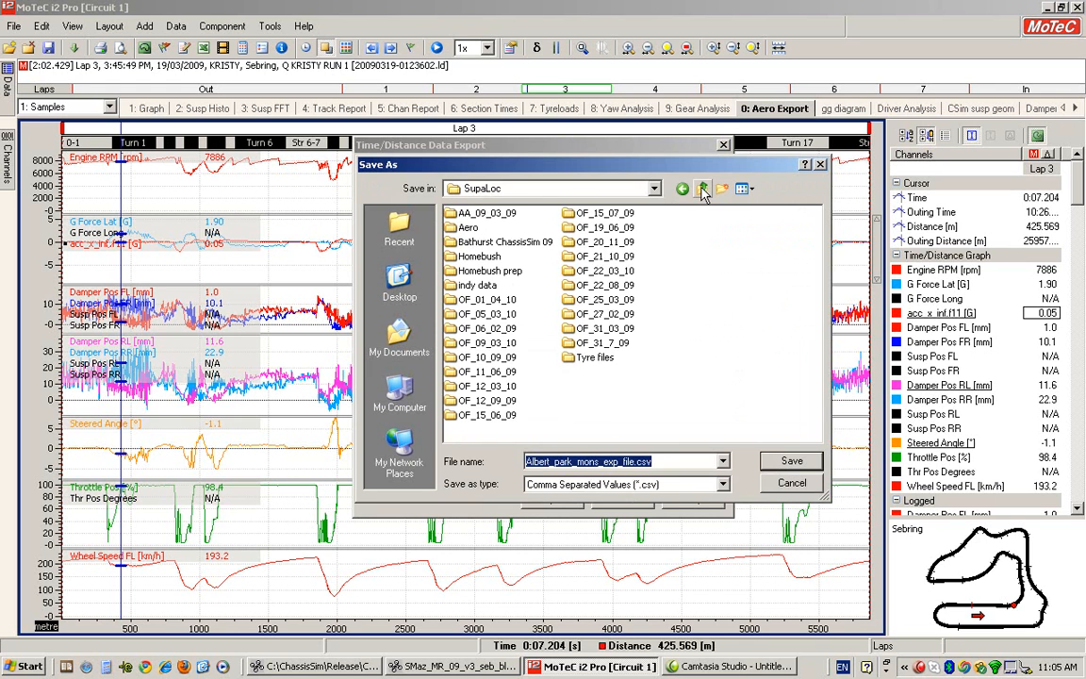
{"action": "left_click", "coordinate": [702, 189]}
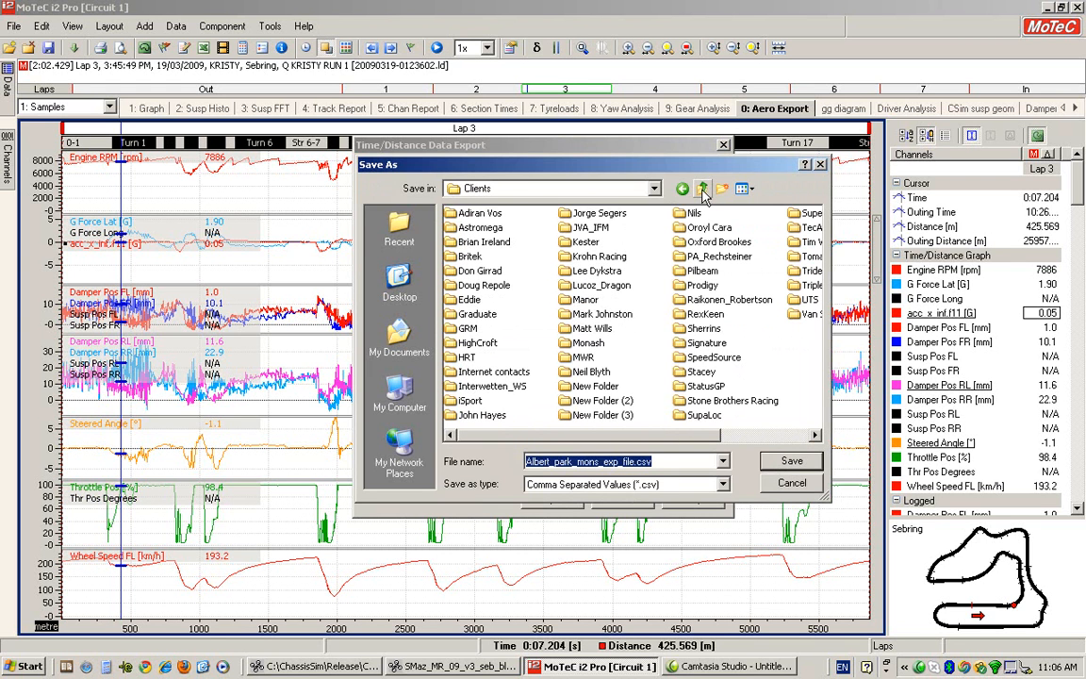
{"action": "left_click", "coordinate": [701, 188]}
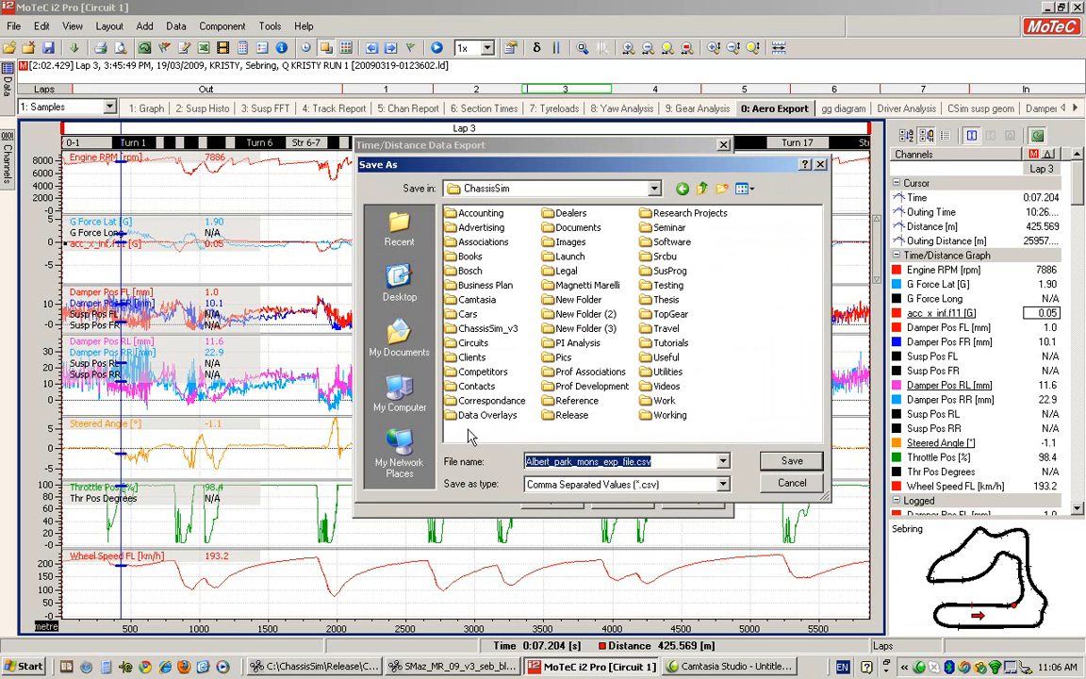
{"action": "left_click", "coordinate": [724, 190]}
{"action": "key", "text": "BackSpace"}
{"action": "type", "text": "Monster Example"}
{"action": "key", "text": "Return"}
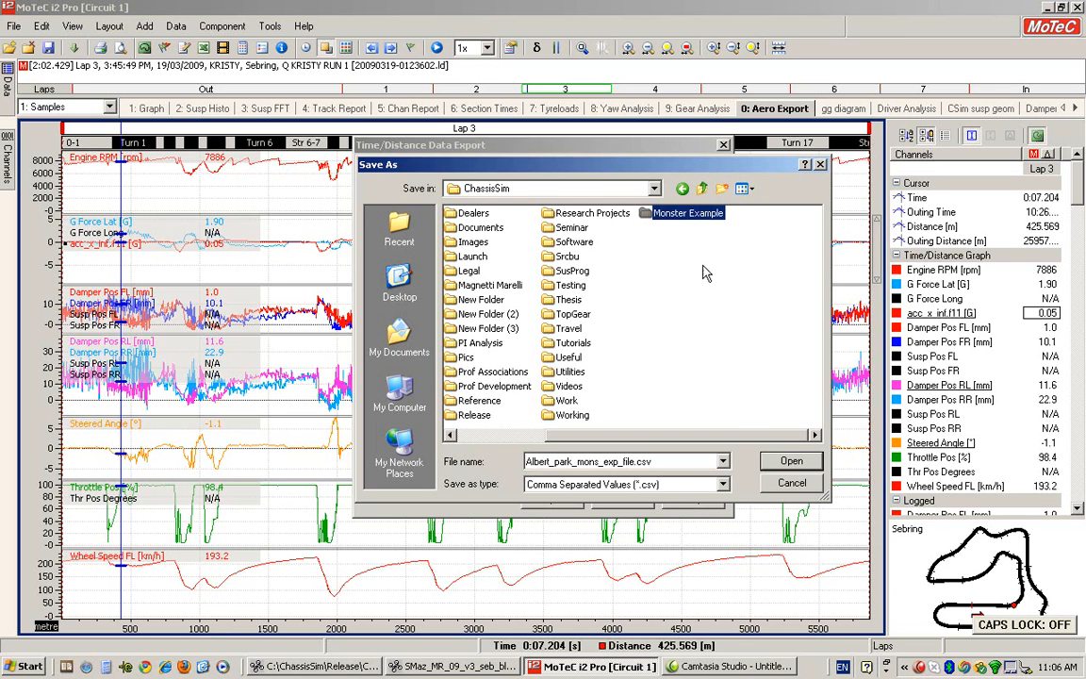
Save the exported data in the Monster Example folder as Albert_park_mons_exp_file.csv
{"action": "key", "text": "Return"}
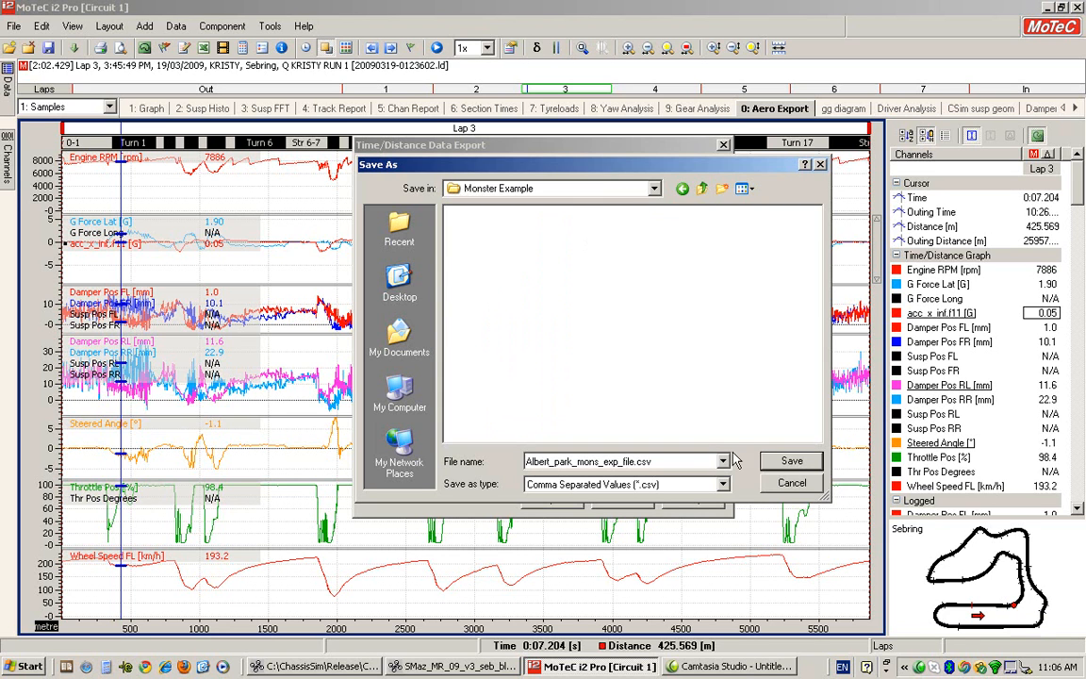
{"action": "left_click", "coordinate": [792, 462]}
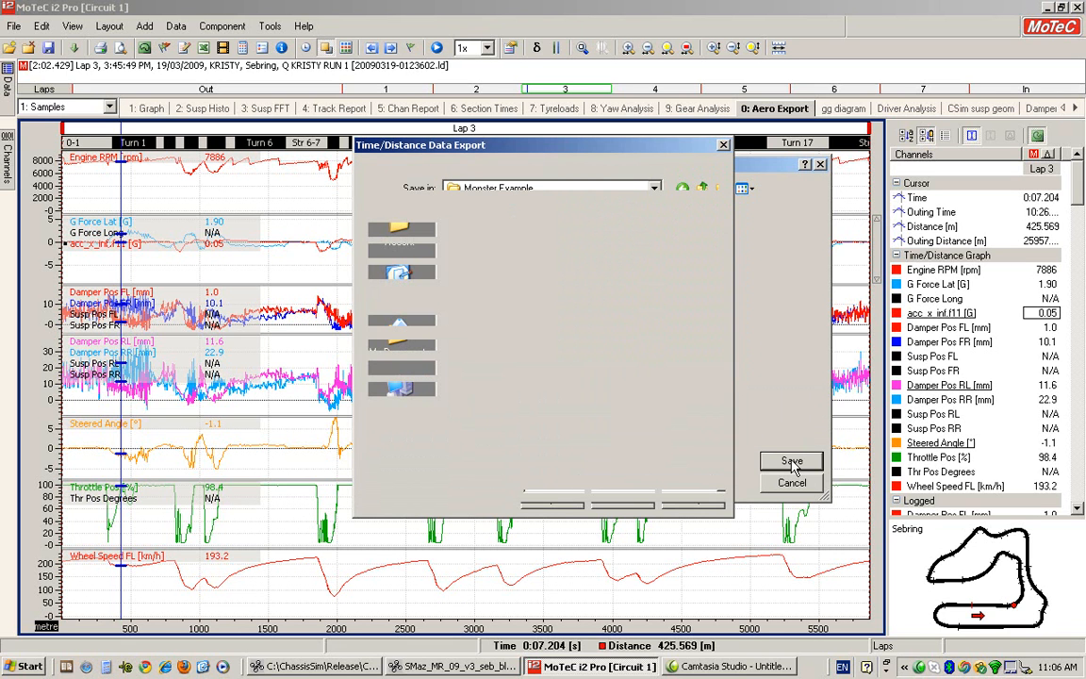
{"action": "left_click", "coordinate": [542, 378]}
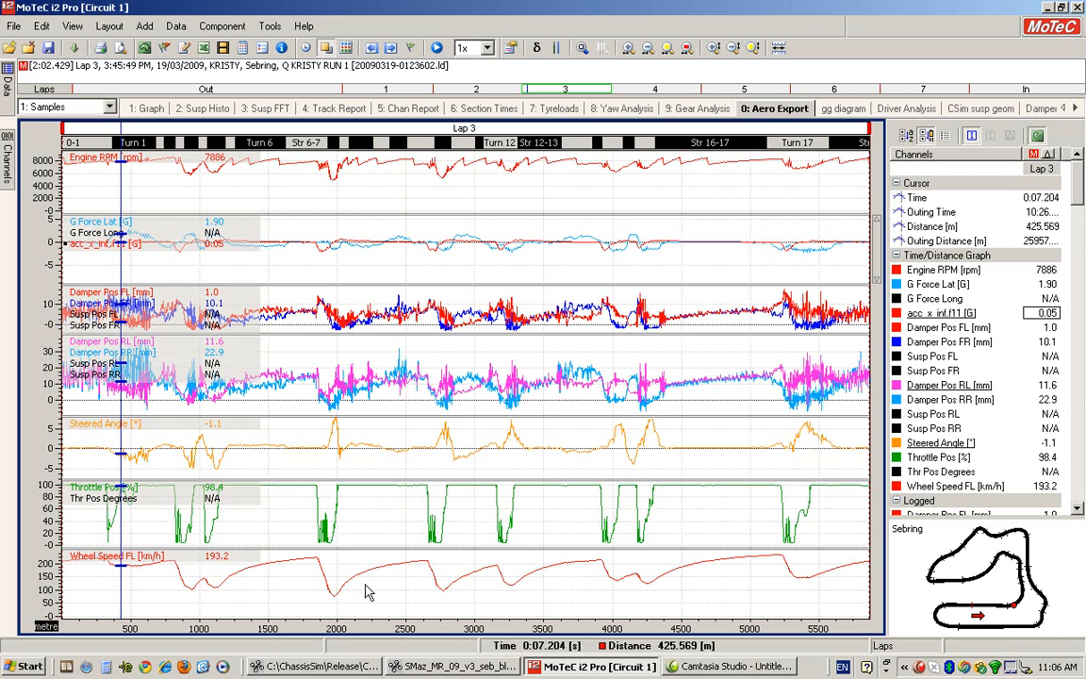
Open Windows Explorer from the desktop and browse to C:\ChassisSim\Monster Example
{"action": "left_click", "coordinate": [202, 667]}
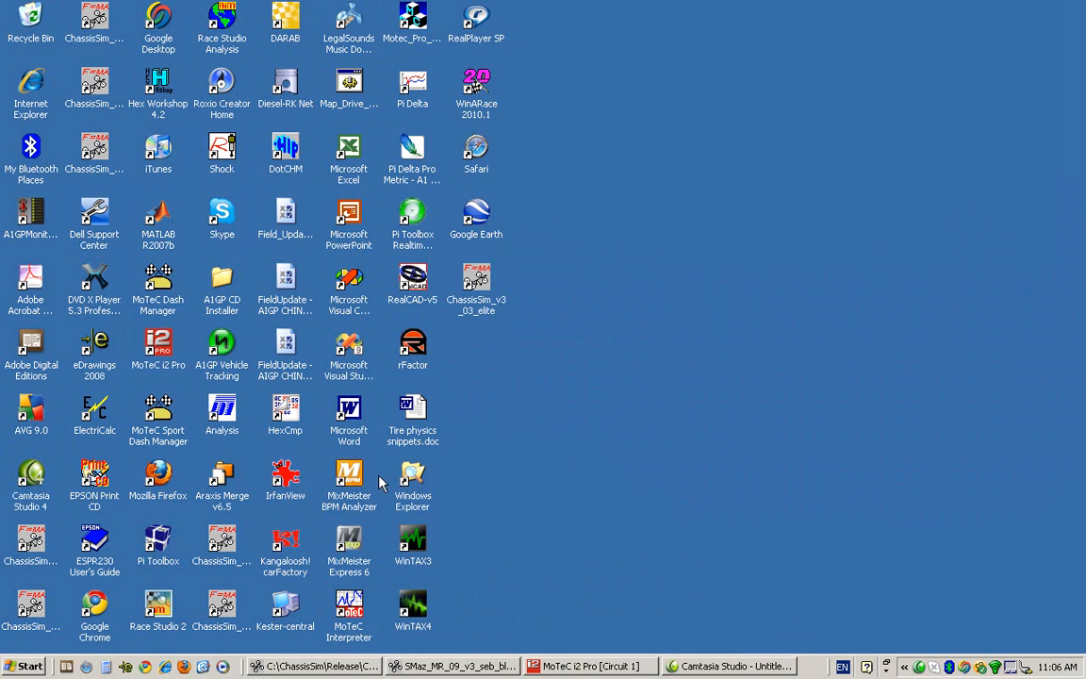
{"action": "left_click", "coordinate": [412, 478]}
{"action": "double_click", "coordinate": [412, 478]}
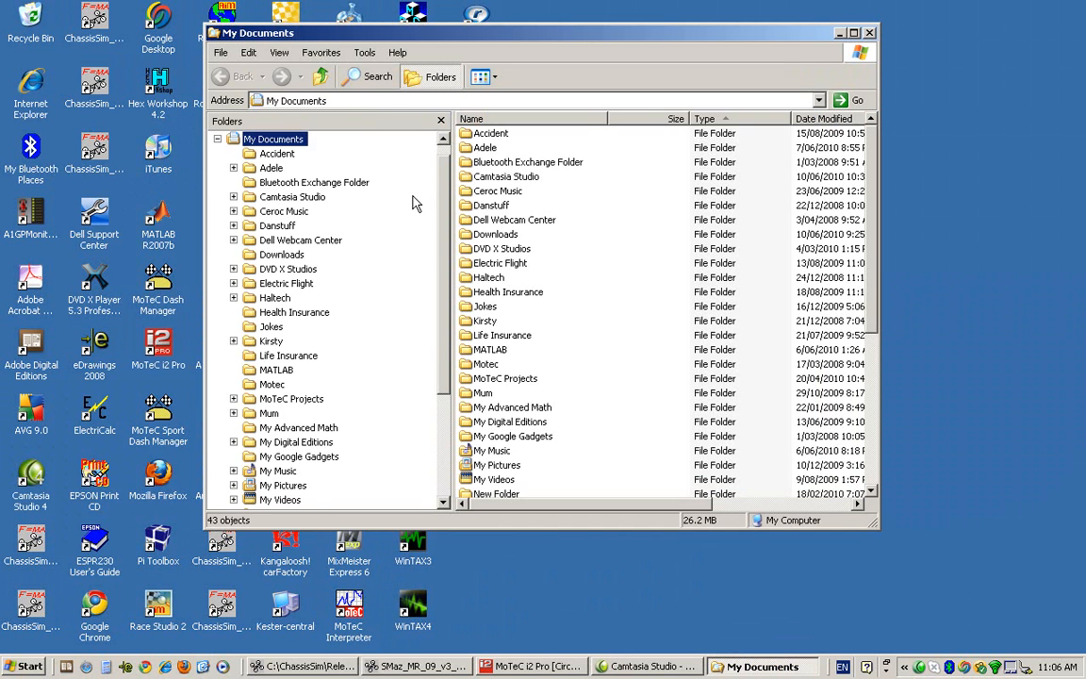
{"action": "scroll", "coordinate": [438, 352], "scroll_direction": "down", "scroll_amount": 4}
{"action": "left_click", "coordinate": [270, 442]}
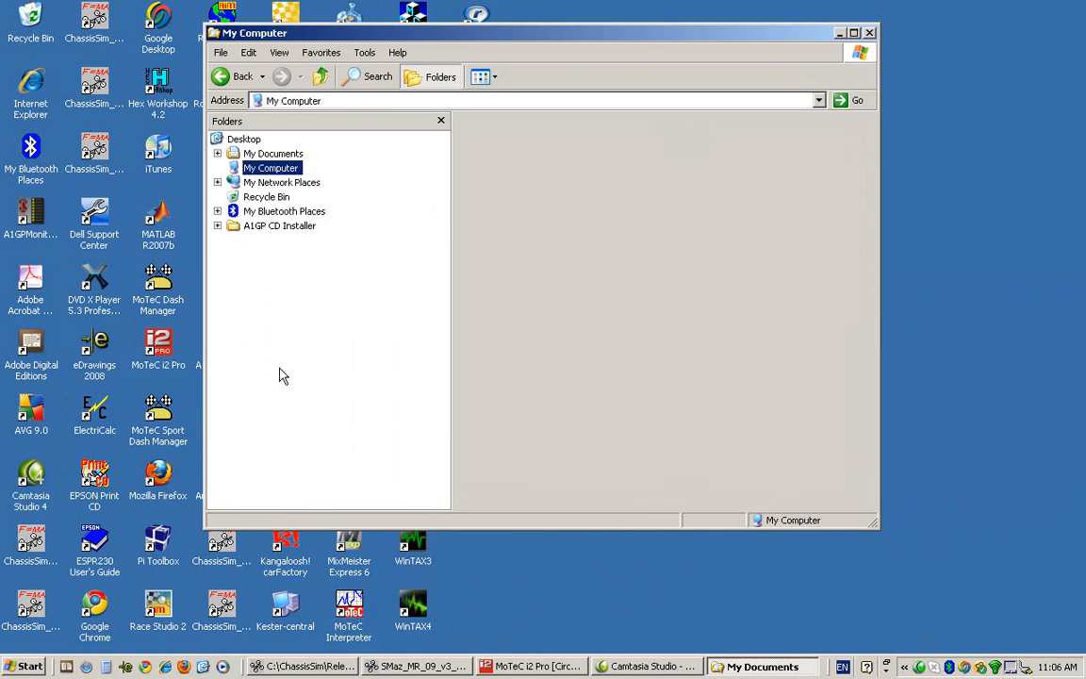
{"action": "left_click", "coordinate": [287, 183]}
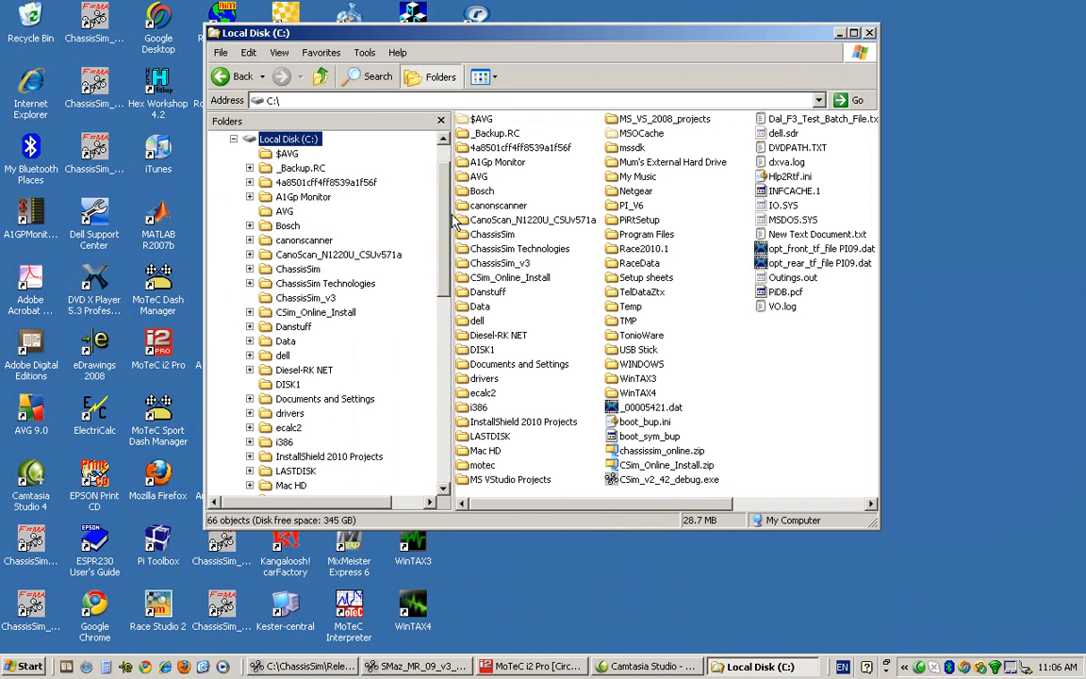
{"action": "left_click", "coordinate": [300, 269]}
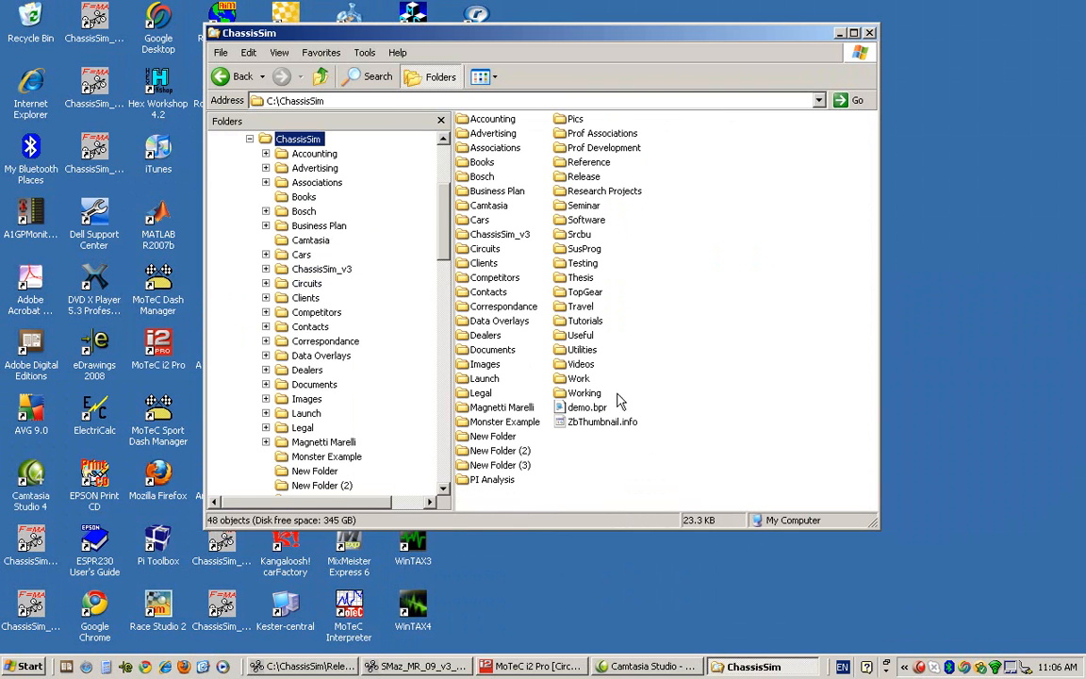
{"action": "double_click", "coordinate": [490, 425]}
Open Albert_park_mons_exp_file.csv in Excel and maximize its window
{"action": "left_click", "coordinate": [483, 138]}
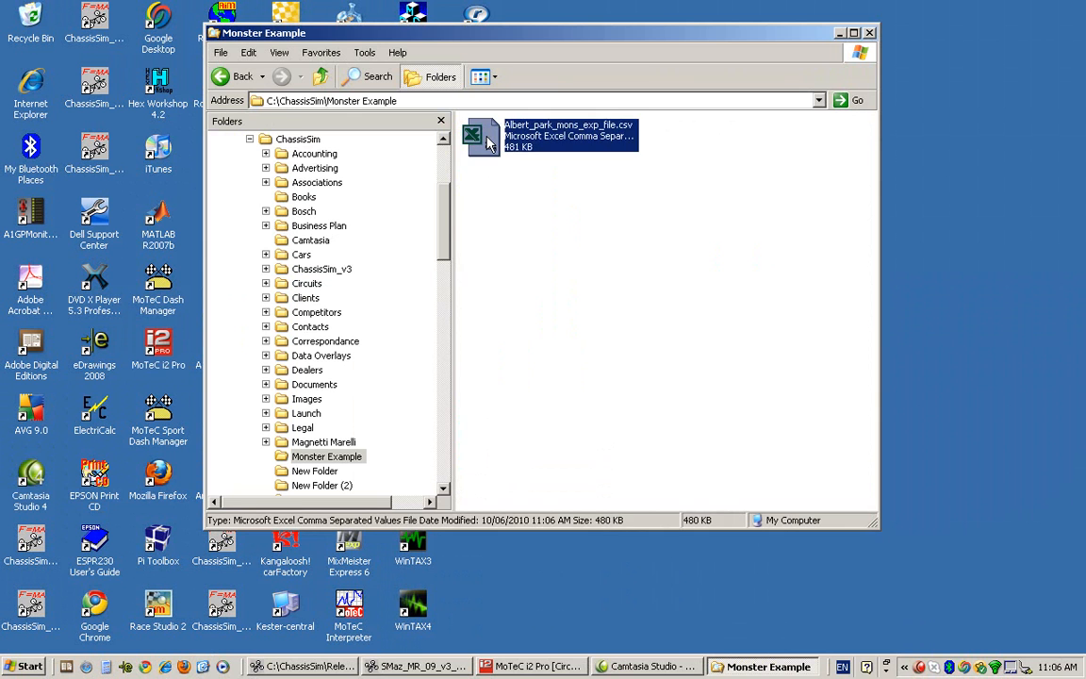
{"action": "double_click", "coordinate": [489, 141]}
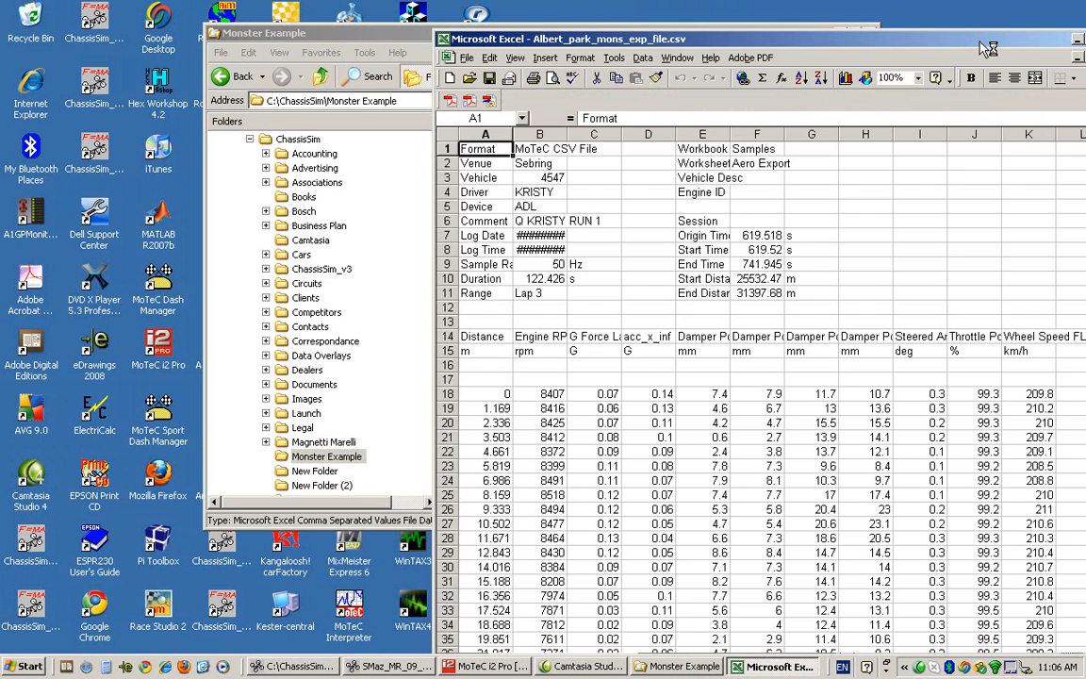
{"action": "double_click", "coordinate": [986, 45]}
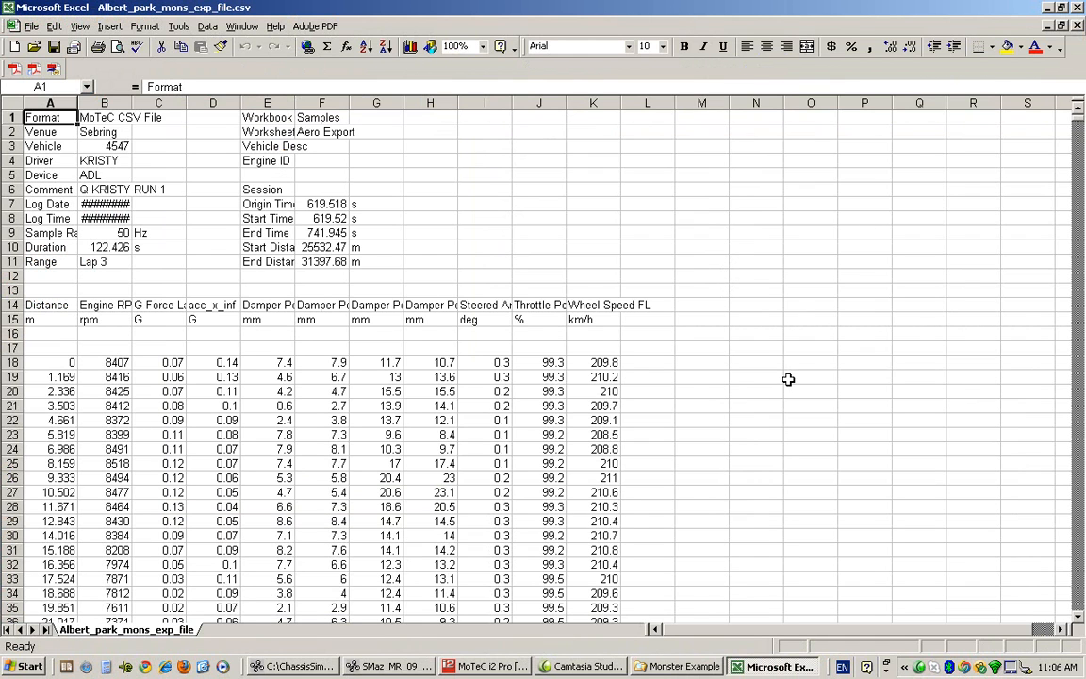
Highlight the first distance values in cells A18 to A25 to examine the logged data
{"action": "left_click", "coordinate": [45, 362]}
{"action": "left_click_drag", "start_coordinate": [45, 362], "coordinate": [29, 464]}
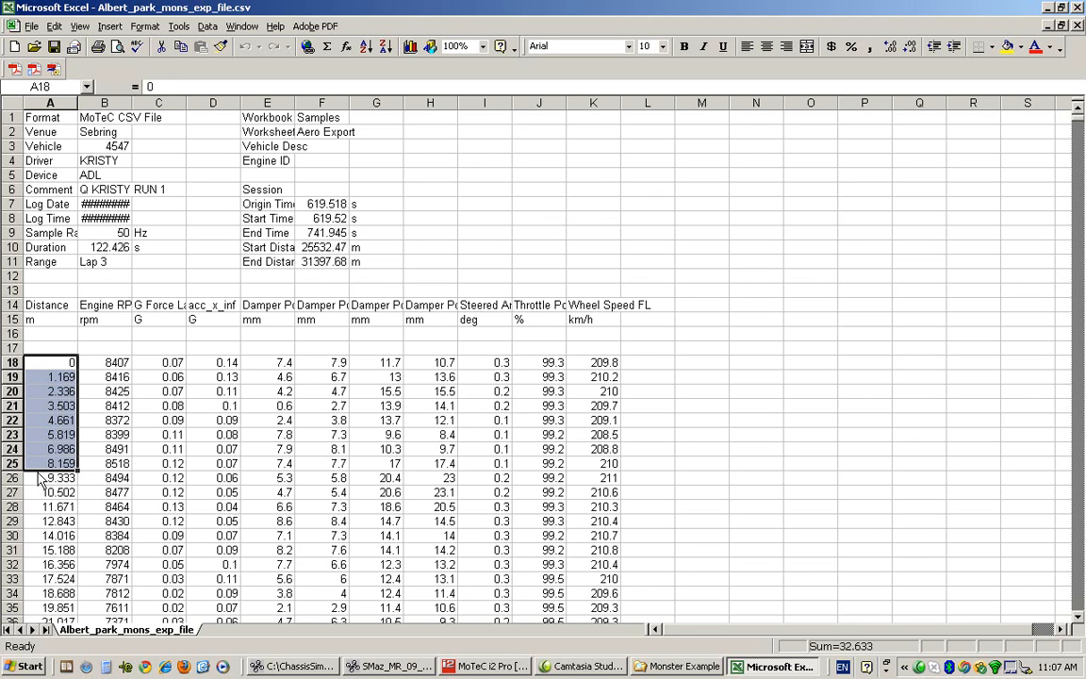
{"action": "left_click", "coordinate": [52, 435]}
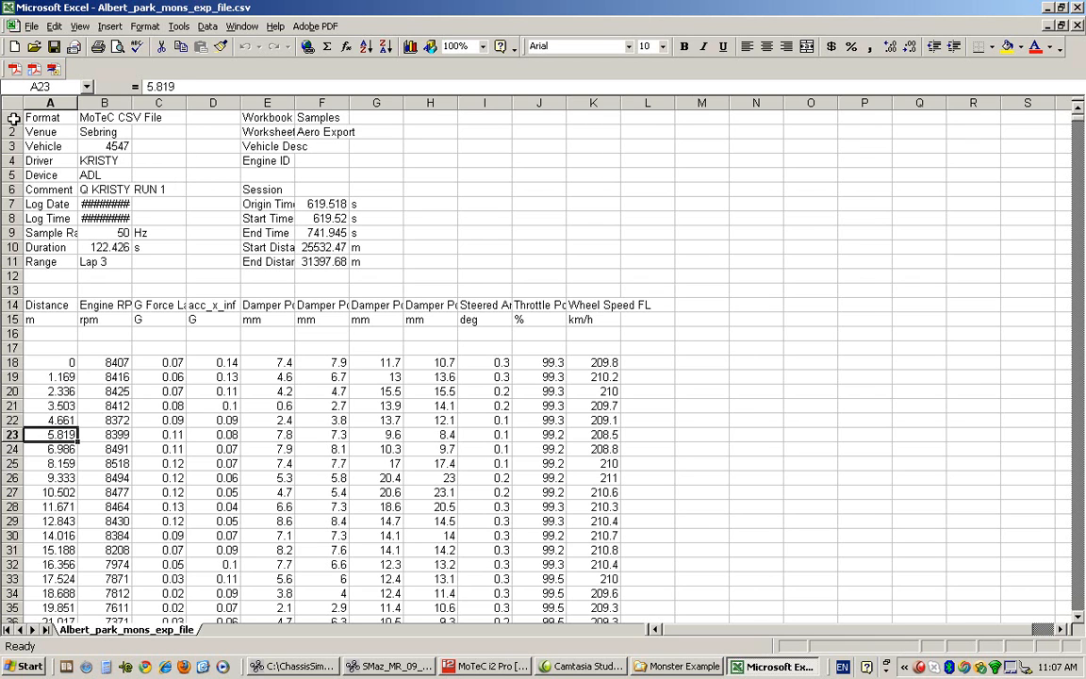
Delete header rows 1 to 17 so that the worksheet starts with the numeric data
{"action": "left_click", "coordinate": [12, 117]}
{"action": "left_click_drag", "start_coordinate": [24, 123], "coordinate": [13, 347]}
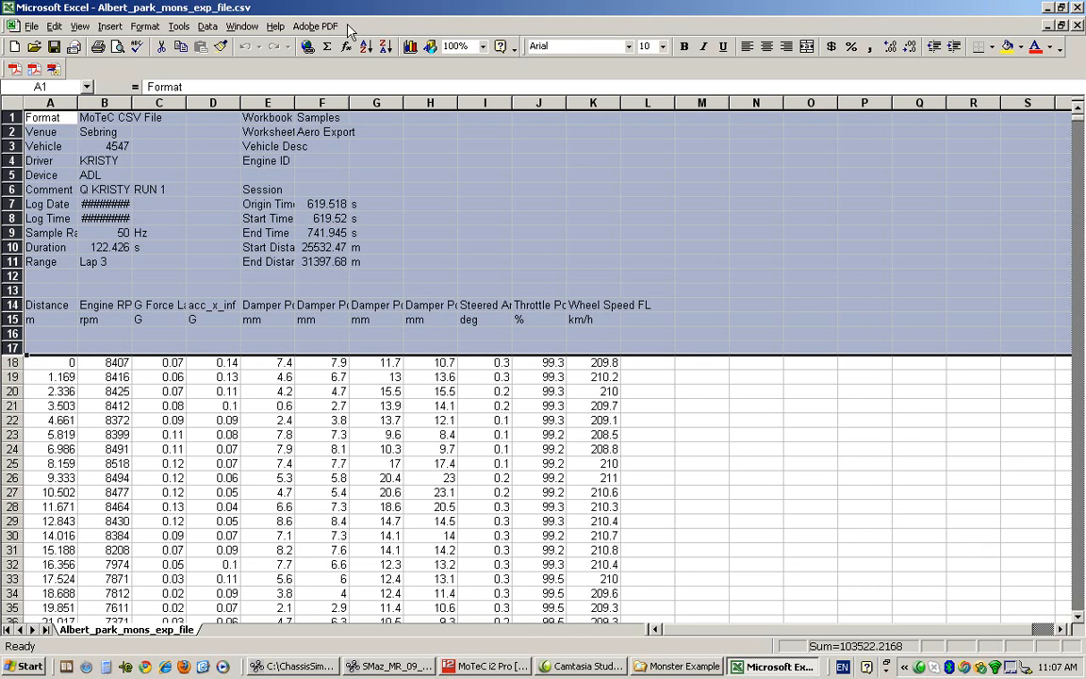
{"action": "left_click", "coordinate": [55, 26]}
{"action": "left_click", "coordinate": [77, 87]}
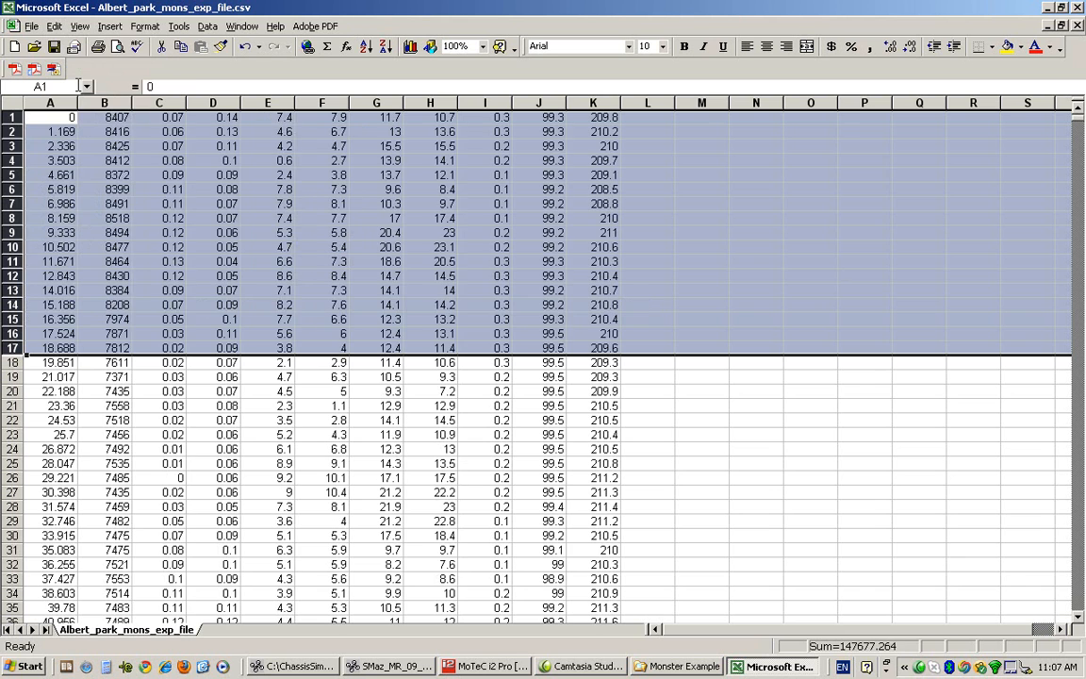
{"action": "left_click", "coordinate": [54, 115]}
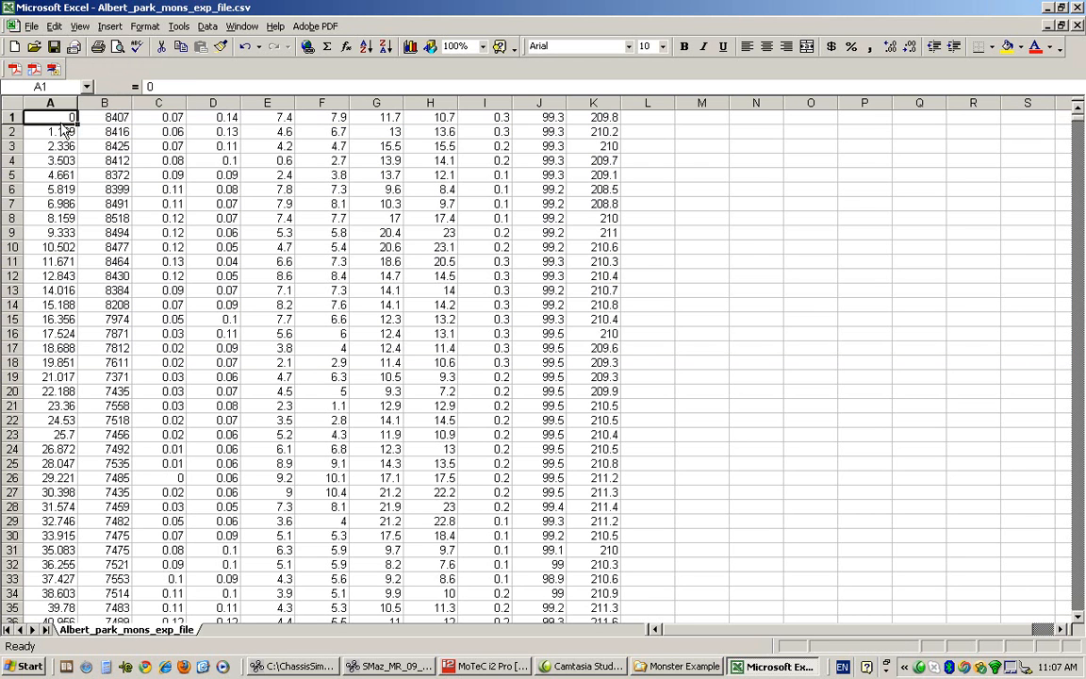
Highlight the numeric block from A1 across to column K to review the remaining data
{"action": "left_click_drag", "start_coordinate": [51, 117], "coordinate": [592, 491]}
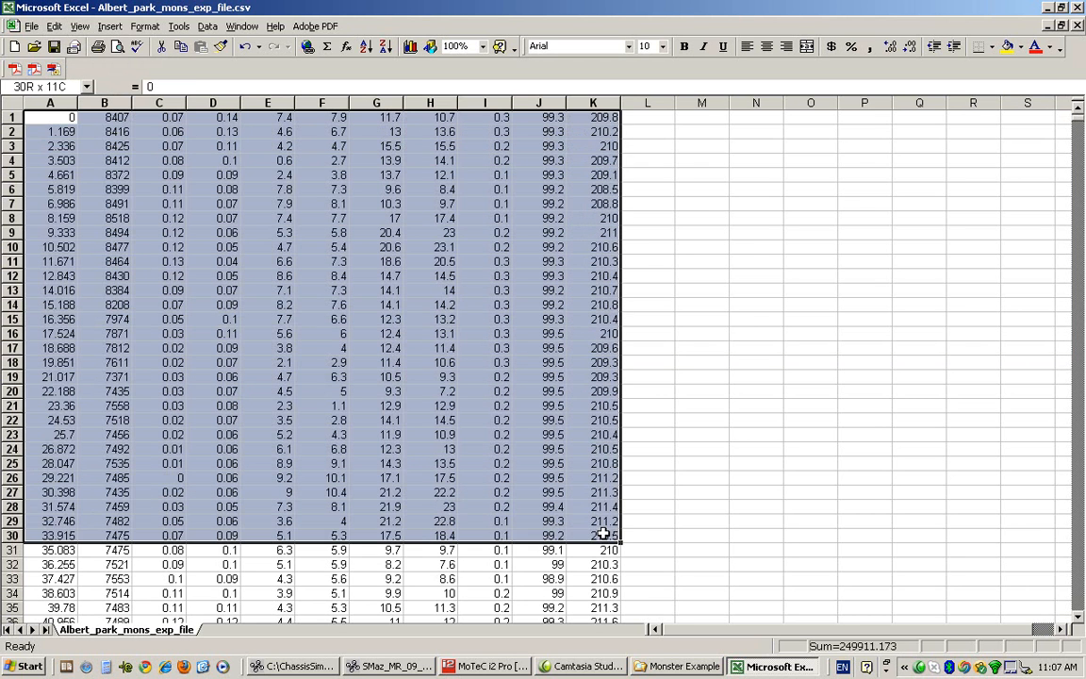
{"action": "left_click", "coordinate": [207, 159]}
{"action": "left_click_drag", "start_coordinate": [57, 117], "coordinate": [594, 463]}
{"action": "left_click", "coordinate": [485, 232]}
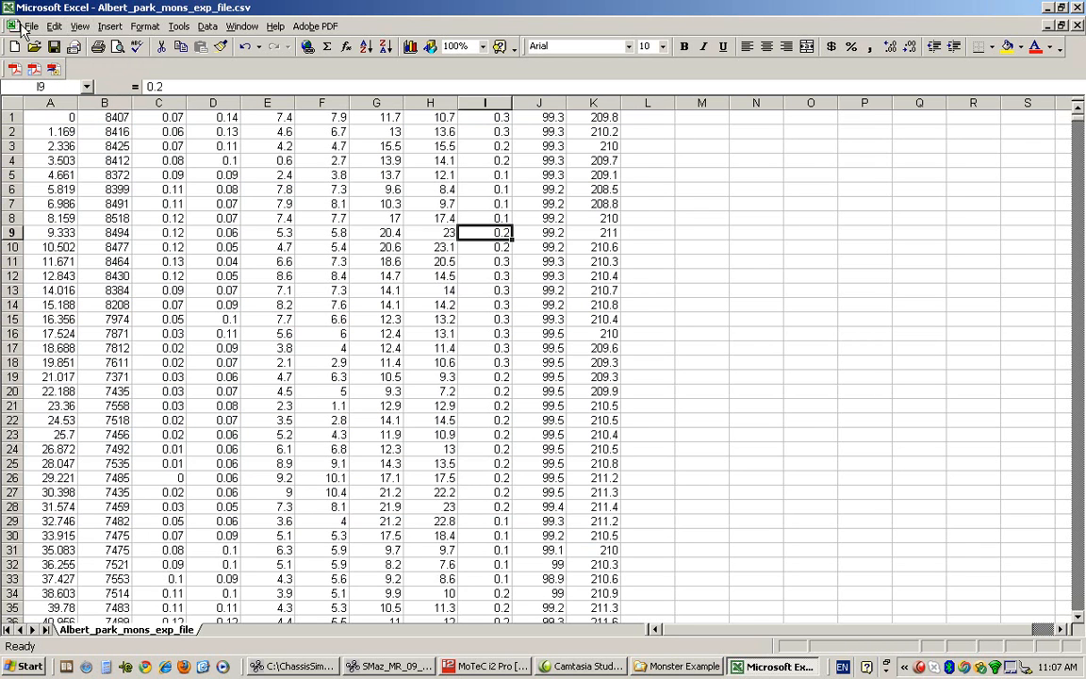
Save the sheet in the Monster Example folder as tab-delimited text named Albert_park_mons_exp_file.txt
{"action": "left_click", "coordinate": [31, 25]}
{"action": "left_click", "coordinate": [64, 85]}
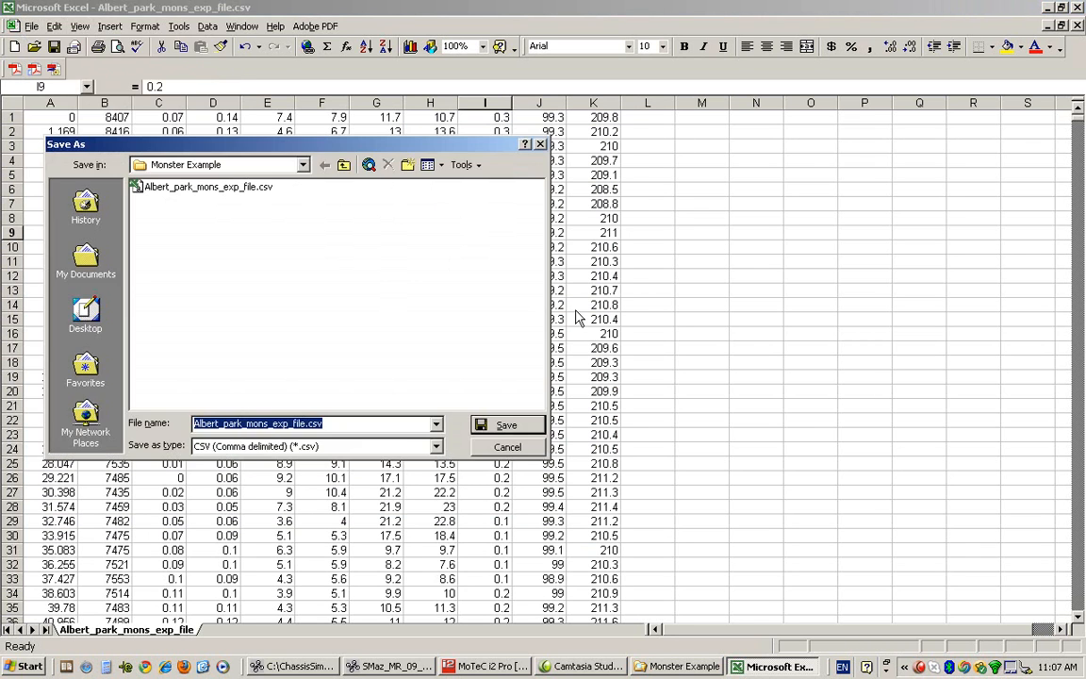
{"action": "left_click", "coordinate": [438, 446]}
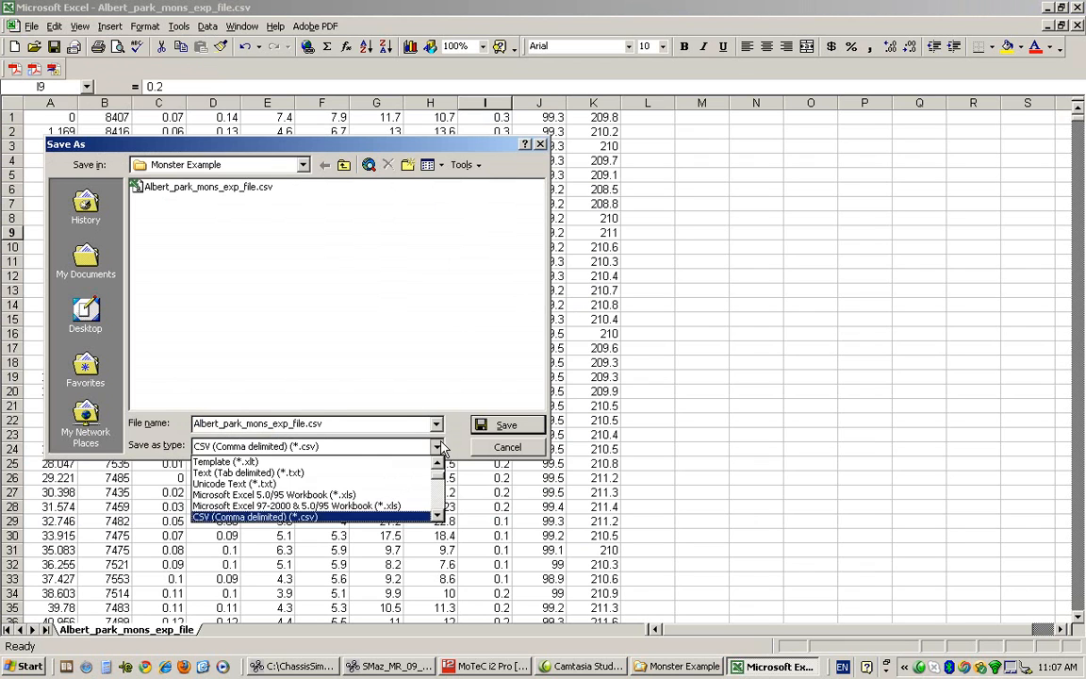
{"action": "left_click", "coordinate": [399, 481]}
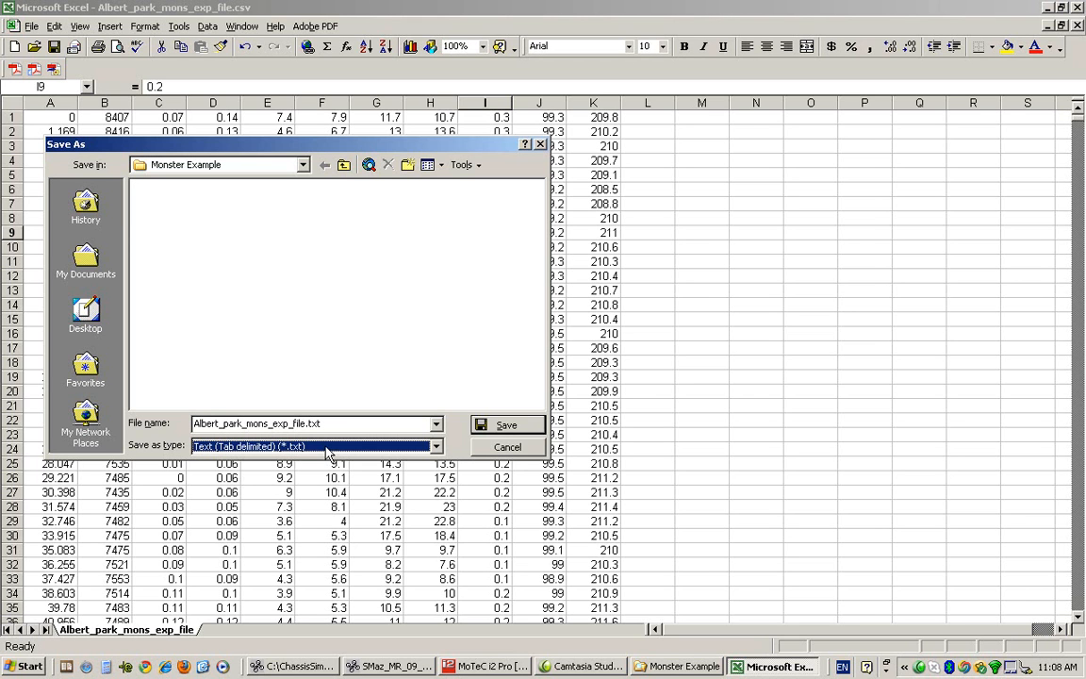
{"action": "left_click", "coordinate": [497, 426]}
{"action": "left_click", "coordinate": [441, 367]}
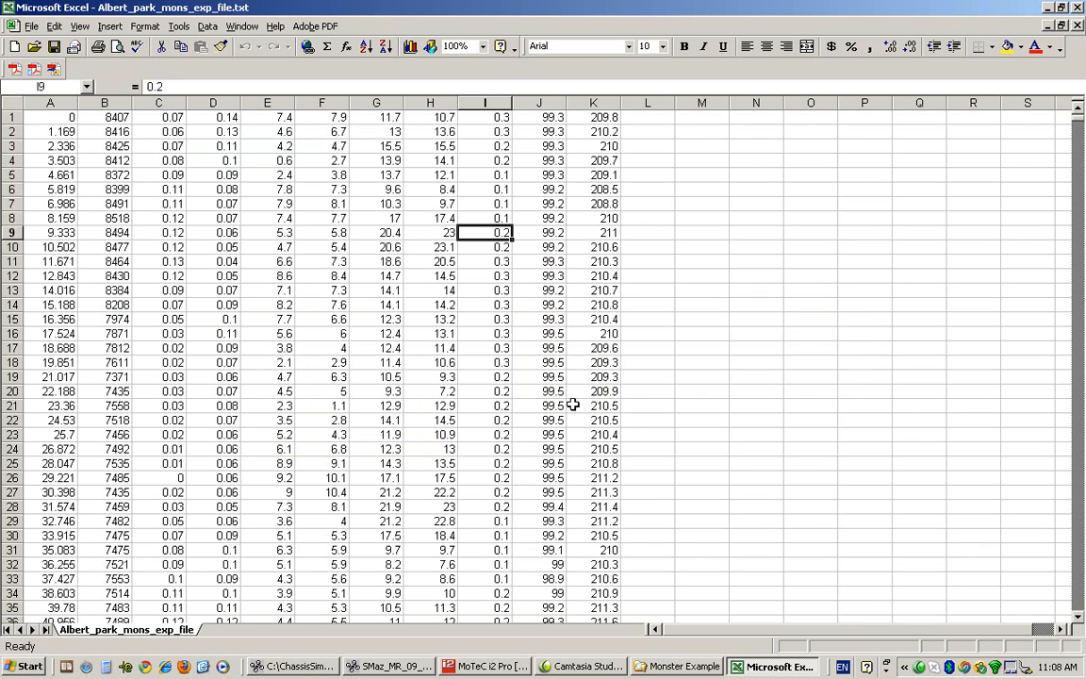
Close the text workbook and exit Excel to return to the Monster Example folder
{"action": "left_click", "coordinate": [1078, 25]}
{"action": "left_click", "coordinate": [560, 392]}
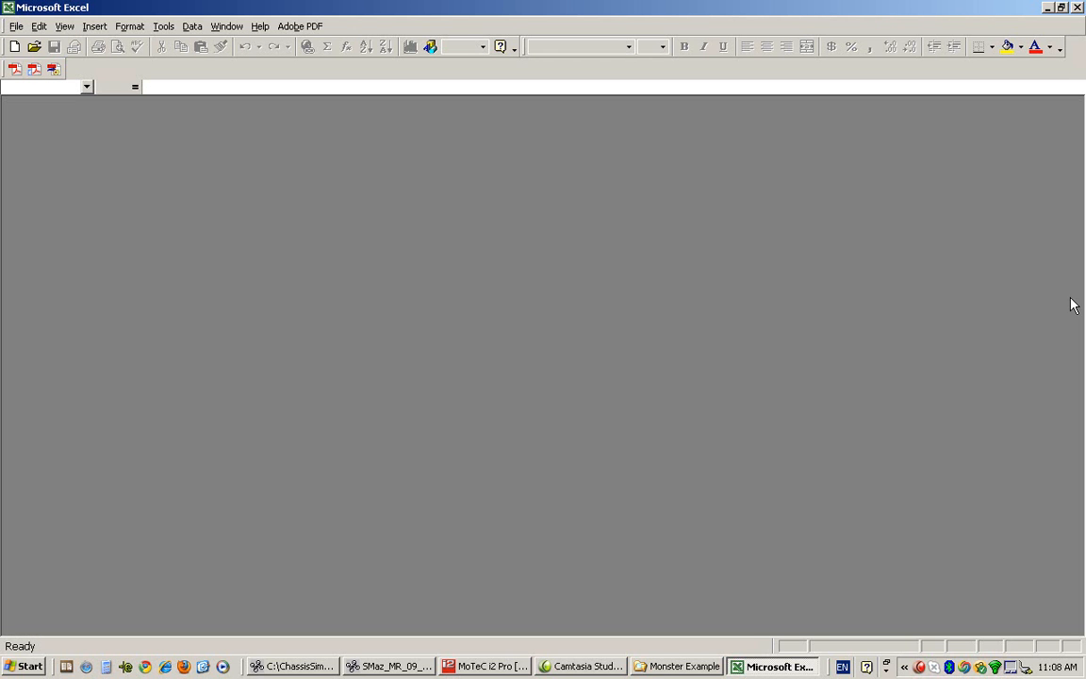
{"action": "left_click", "coordinate": [1080, 8]}
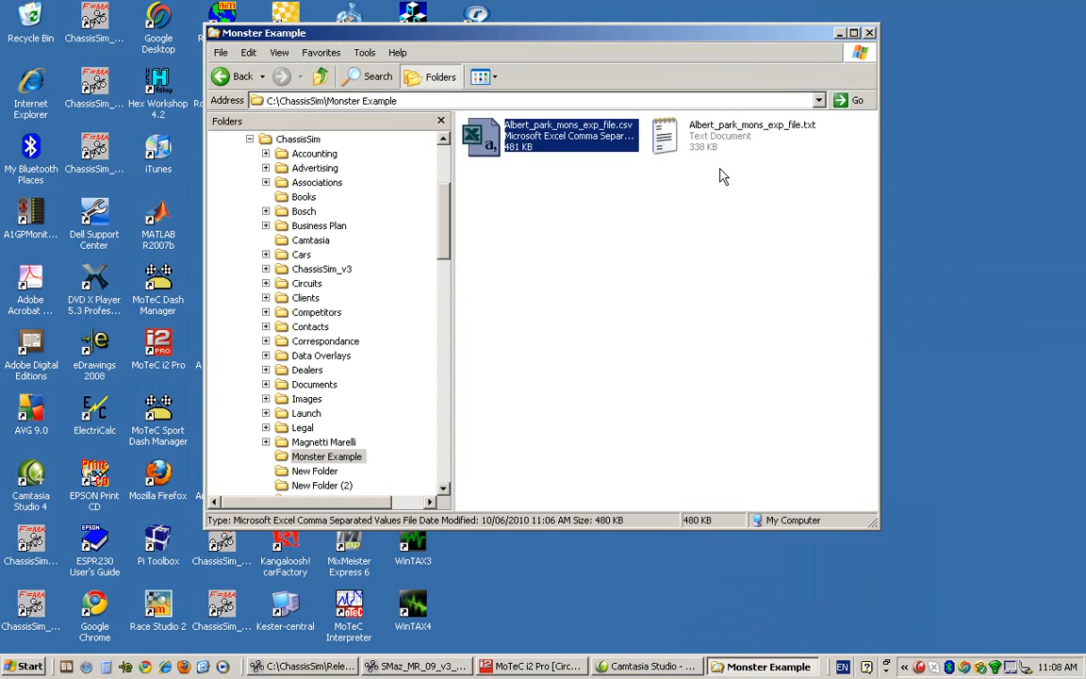
Minimise the Monster Example folder, switch to ChassisSim and open the Circuit Curvature filter
{"action": "left_click", "coordinate": [666, 138]}
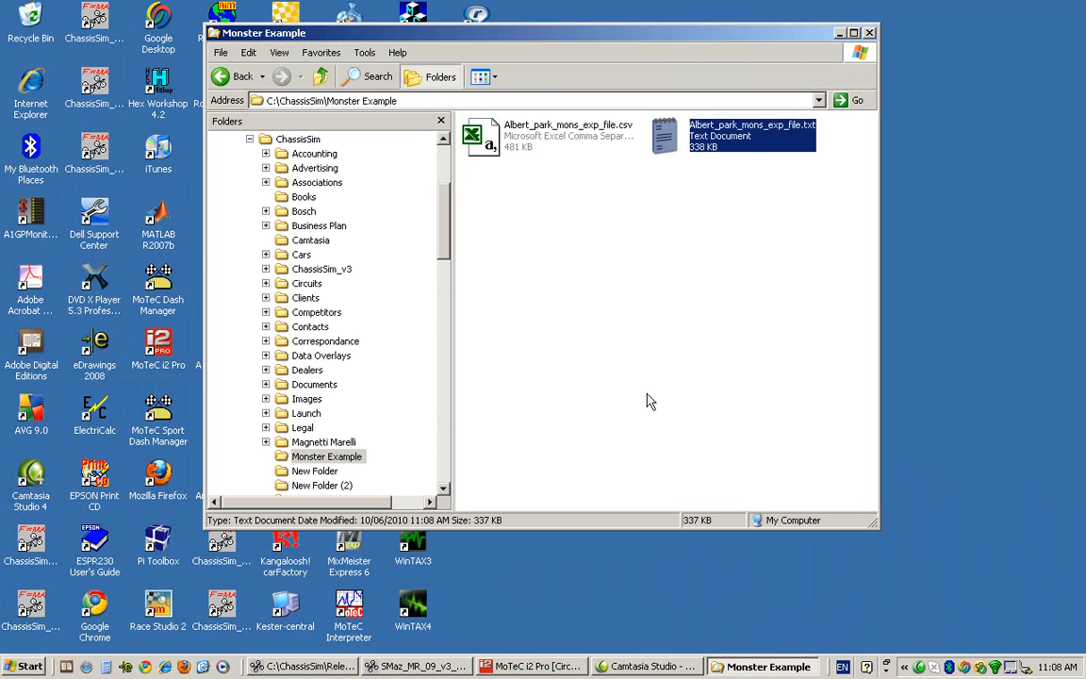
{"action": "left_click", "coordinate": [840, 34]}
{"action": "left_click", "coordinate": [415, 665]}
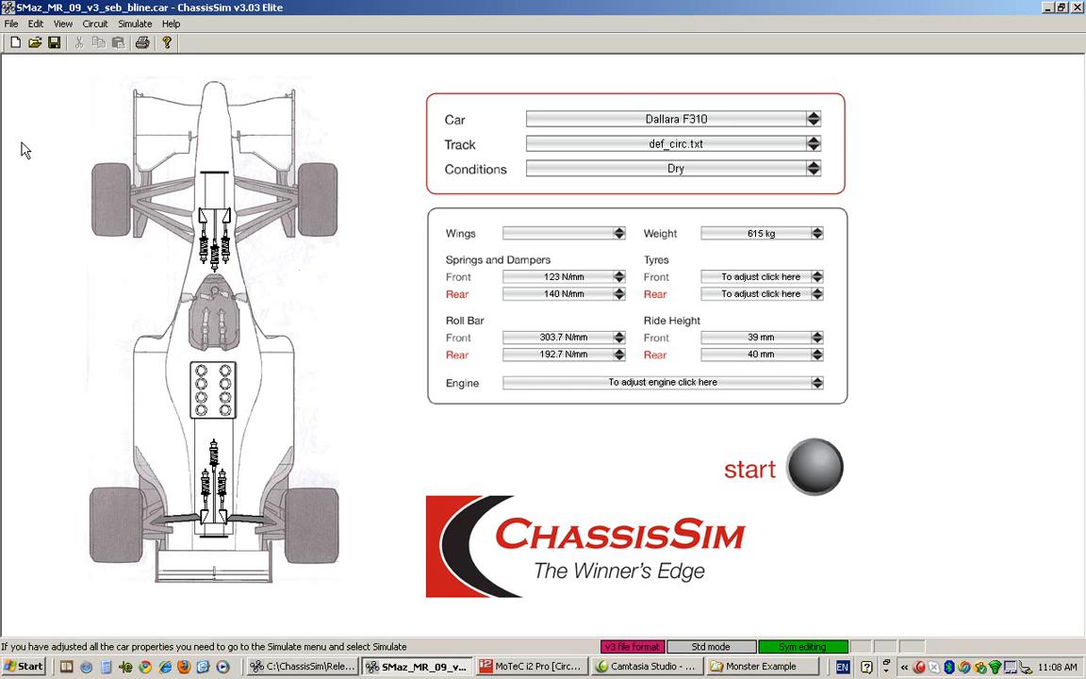
{"action": "left_click", "coordinate": [95, 24]}
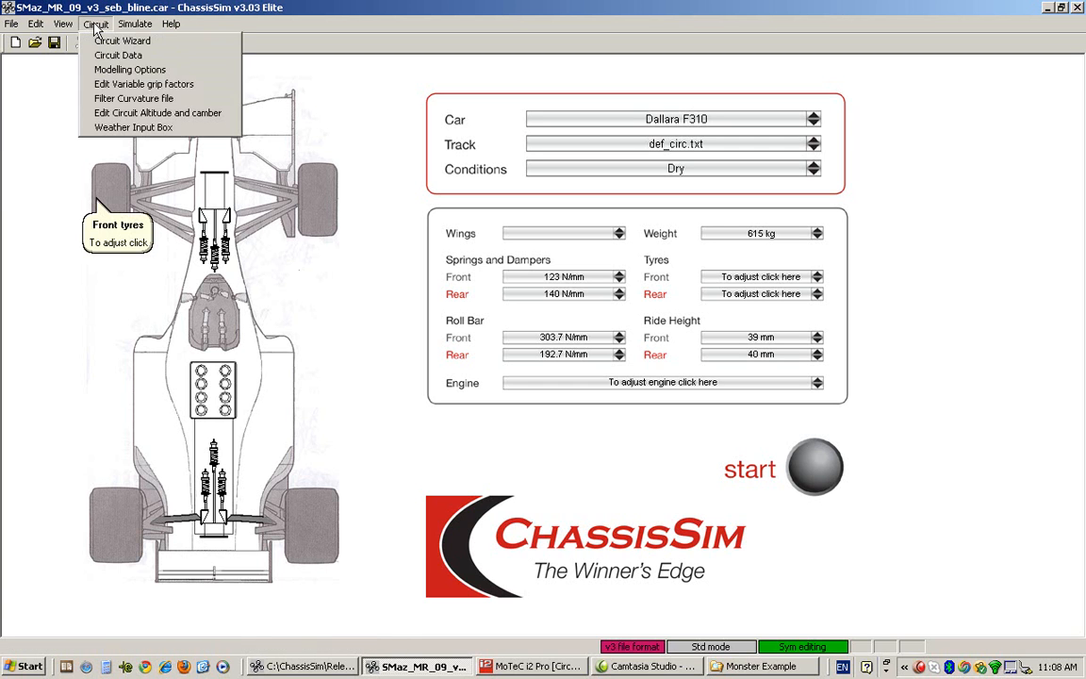
{"action": "left_click", "coordinate": [133, 100]}
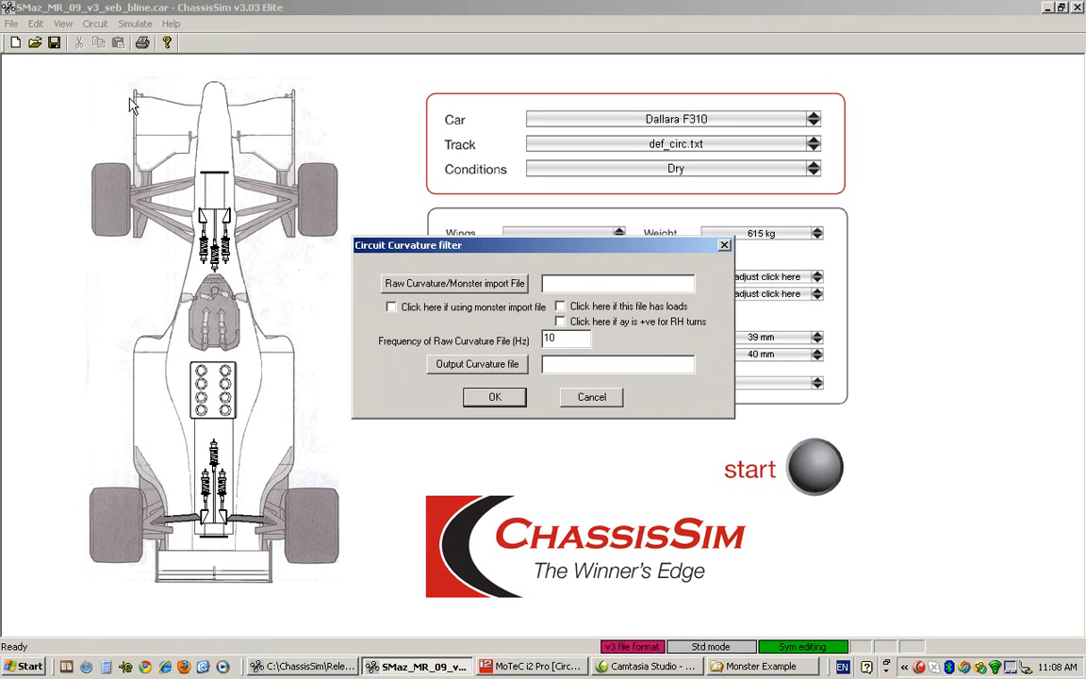
Load Albert_park_mons_exp_file.txt from the ChassisSim Monster Example folder as the raw curvature file and mark it as a monster import file
{"action": "left_click", "coordinate": [560, 307]}
{"action": "left_click", "coordinate": [560, 307]}
{"action": "left_click", "coordinate": [451, 283]}
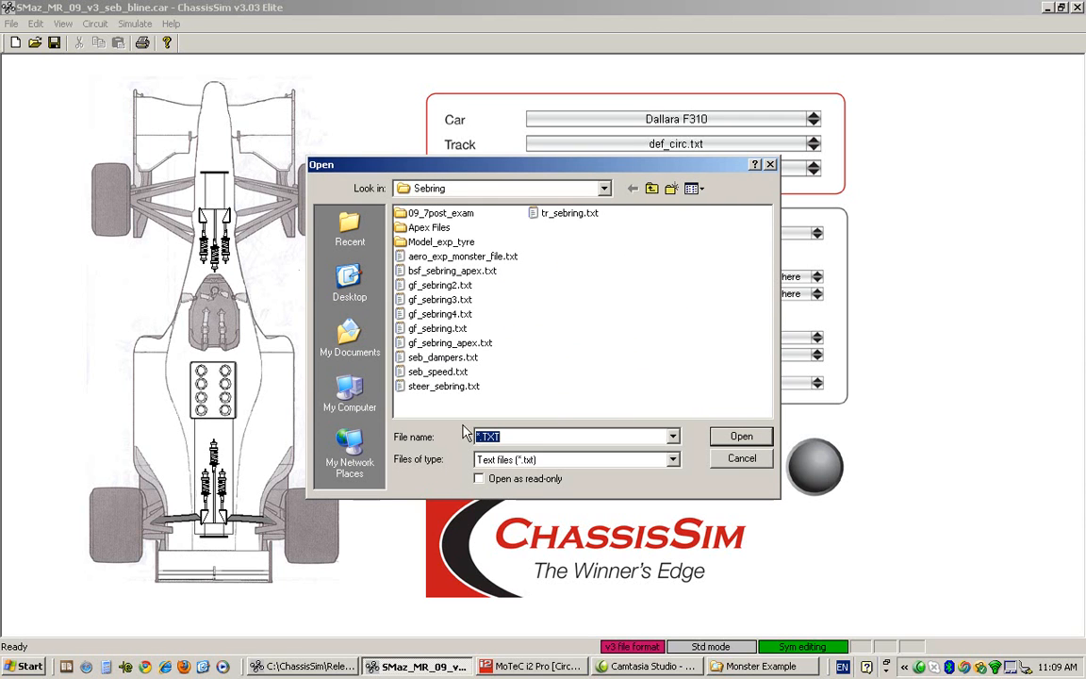
{"action": "left_click", "coordinate": [652, 189]}
{"action": "left_click", "coordinate": [651, 189]}
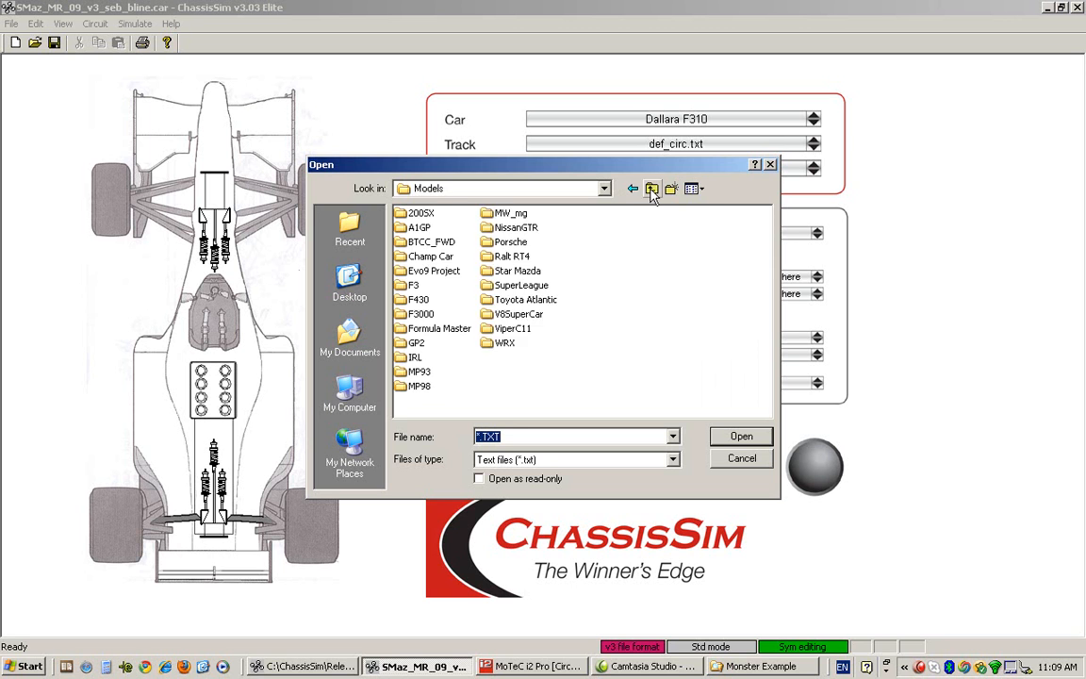
{"action": "left_click", "coordinate": [651, 189]}
{"action": "left_click", "coordinate": [651, 190]}
{"action": "left_click", "coordinate": [652, 190]}
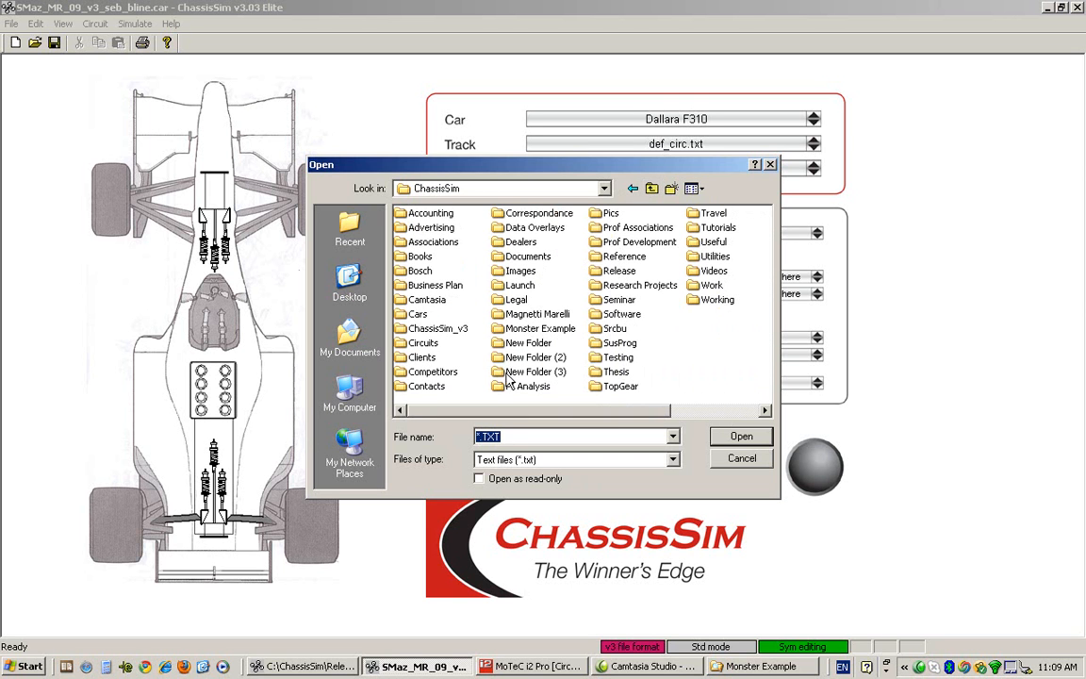
{"action": "double_click", "coordinate": [513, 328]}
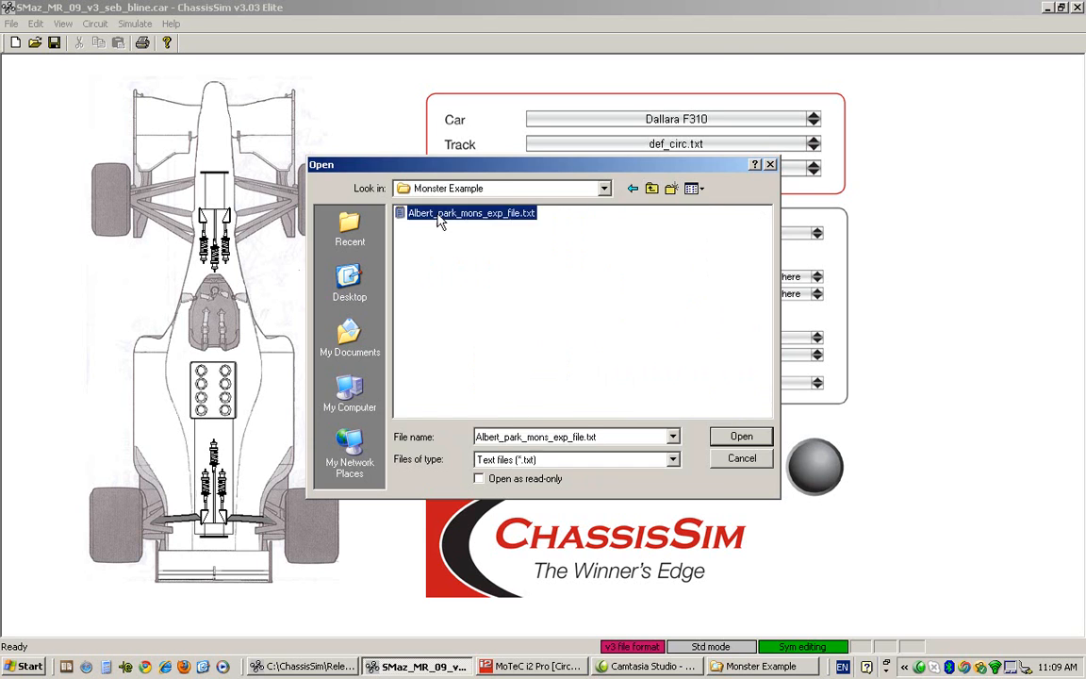
{"action": "double_click", "coordinate": [438, 215]}
{"action": "left_click", "coordinate": [390, 307]}
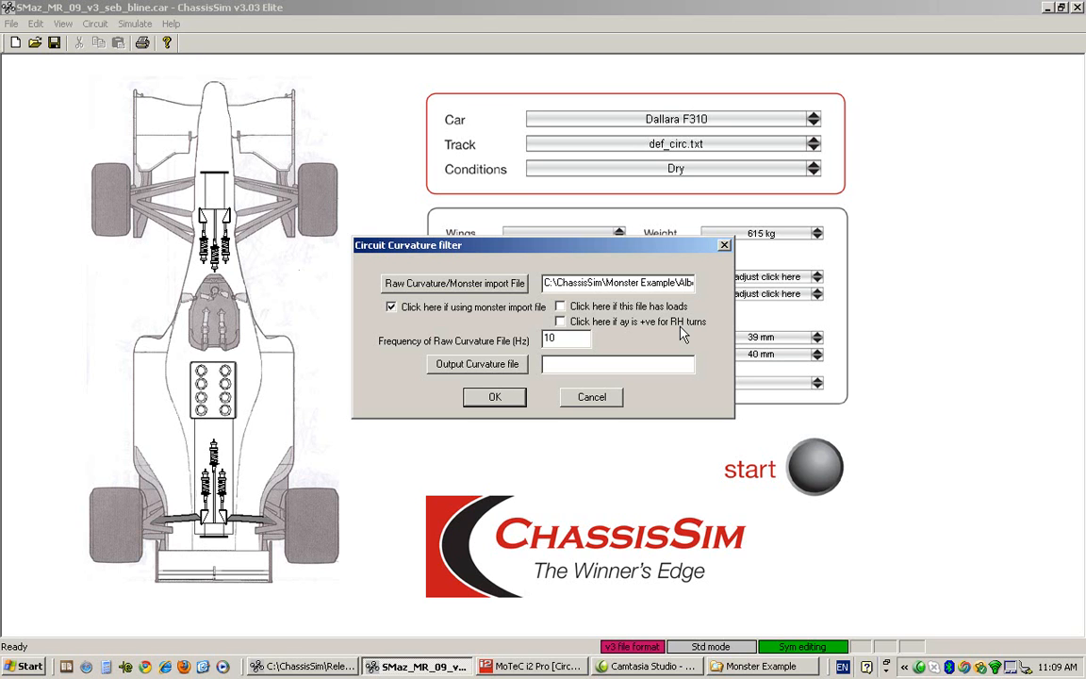
Inspect the lateral G trace through Turn 1 of Lap 3 in MoTeC i2 Pro and return to ChassisSim
{"action": "left_click", "coordinate": [545, 665]}
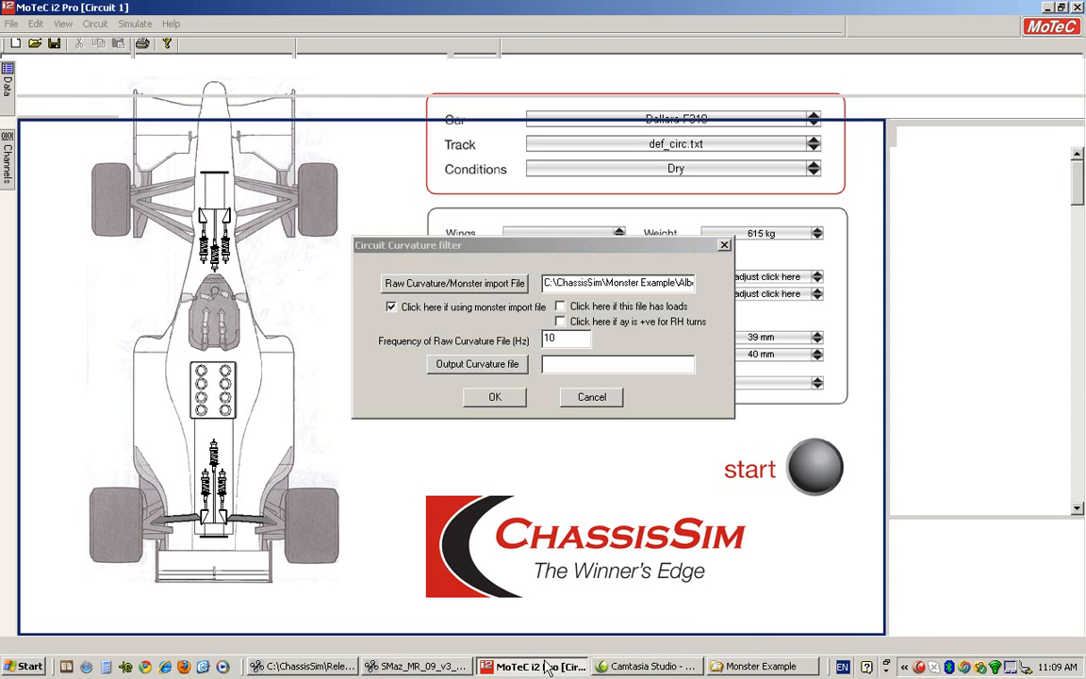
{"action": "left_click_drag", "start_coordinate": [78, 243], "coordinate": [131, 276]}
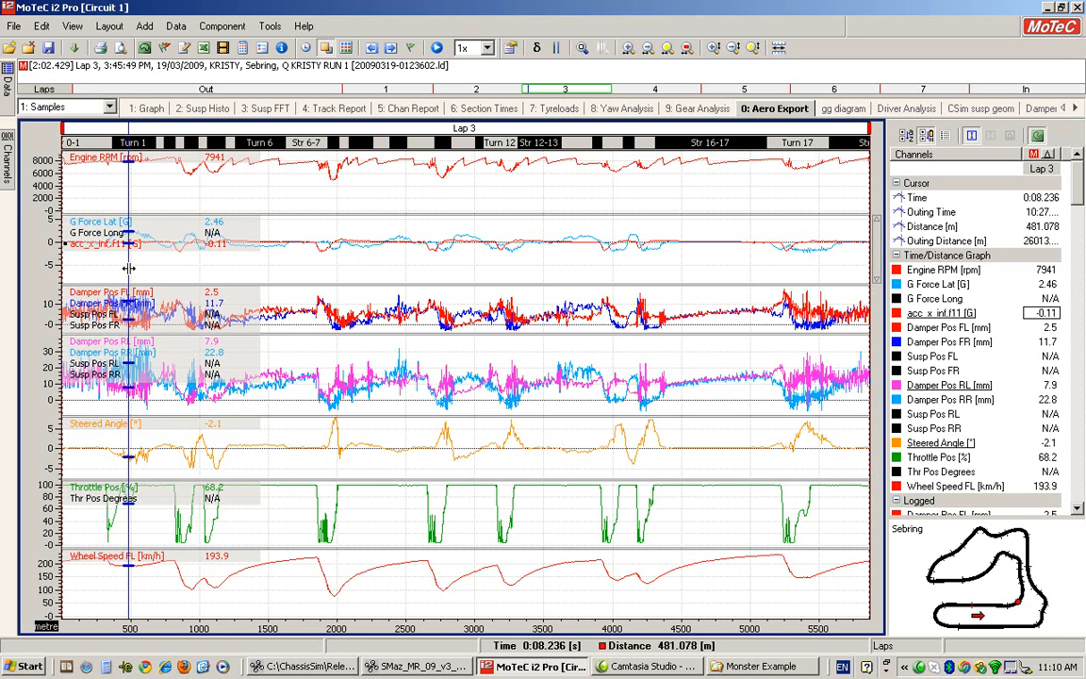
{"action": "left_click", "coordinate": [417, 666]}
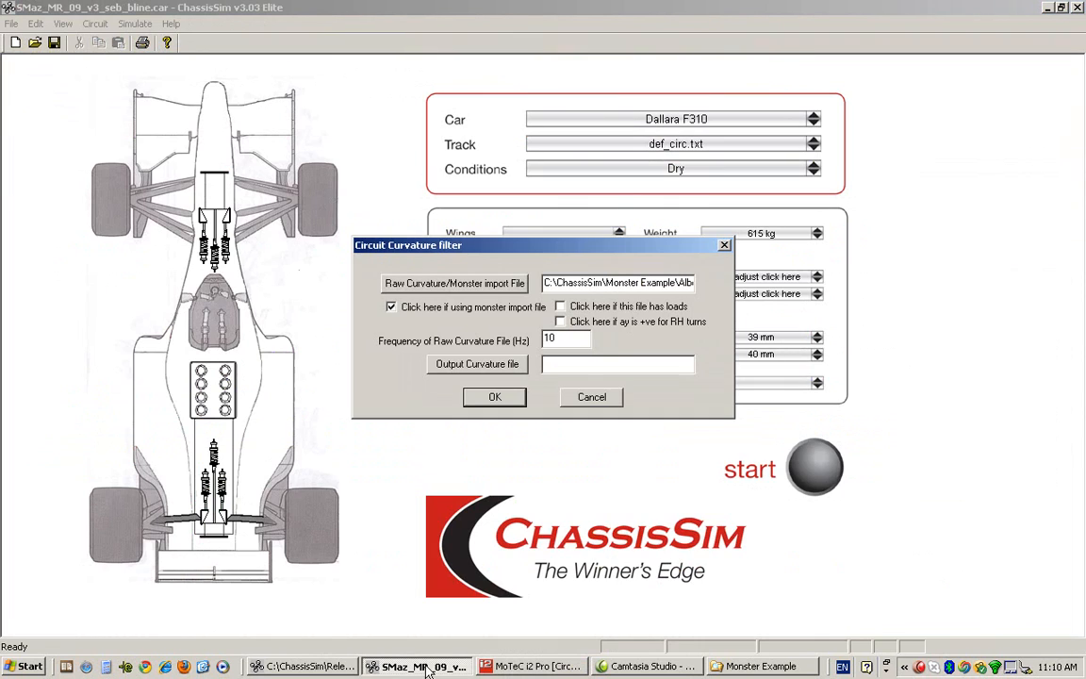
Set the raw curvature frequency to 50 Hz and browse to Release\ChassisSim_v2_8\Models\Star Mazda\Sebring for the output curvature file
{"action": "double_click", "coordinate": [573, 340]}
{"action": "key", "text": "BackSpace"}
{"action": "left_click", "coordinate": [496, 366]}
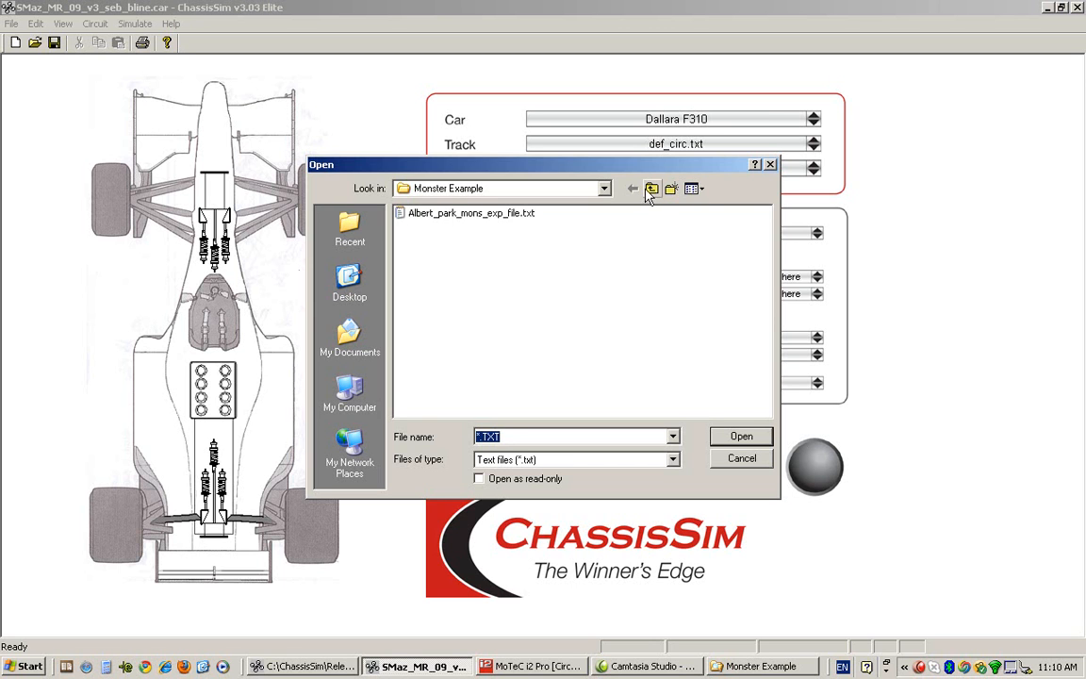
{"action": "left_click", "coordinate": [651, 189]}
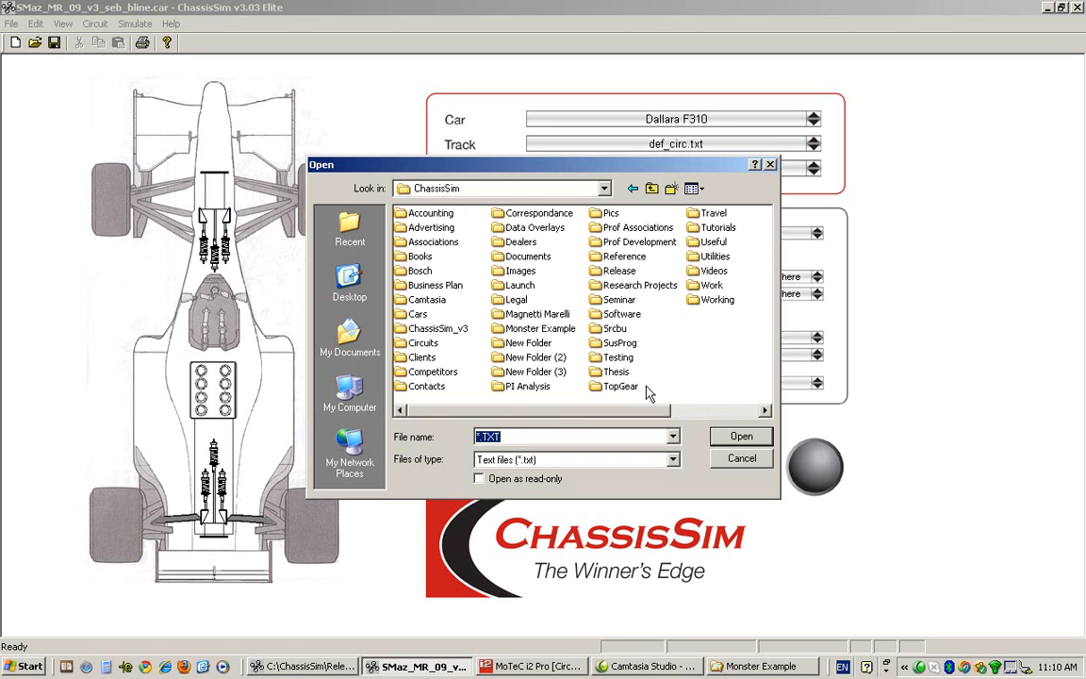
{"action": "double_click", "coordinate": [611, 273]}
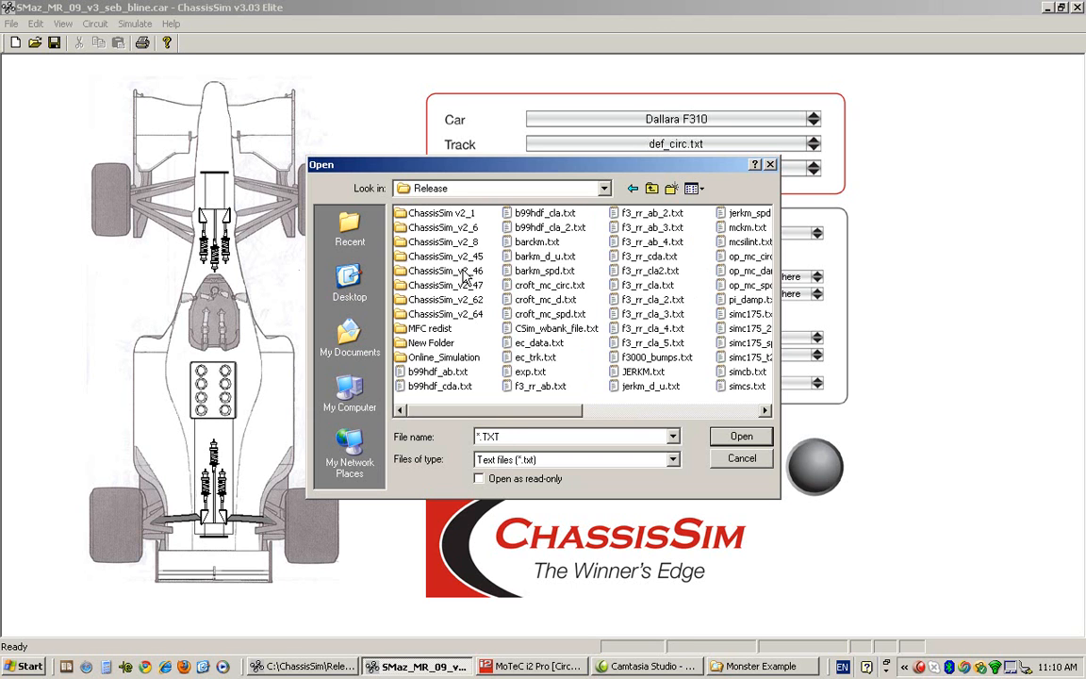
{"action": "double_click", "coordinate": [460, 243]}
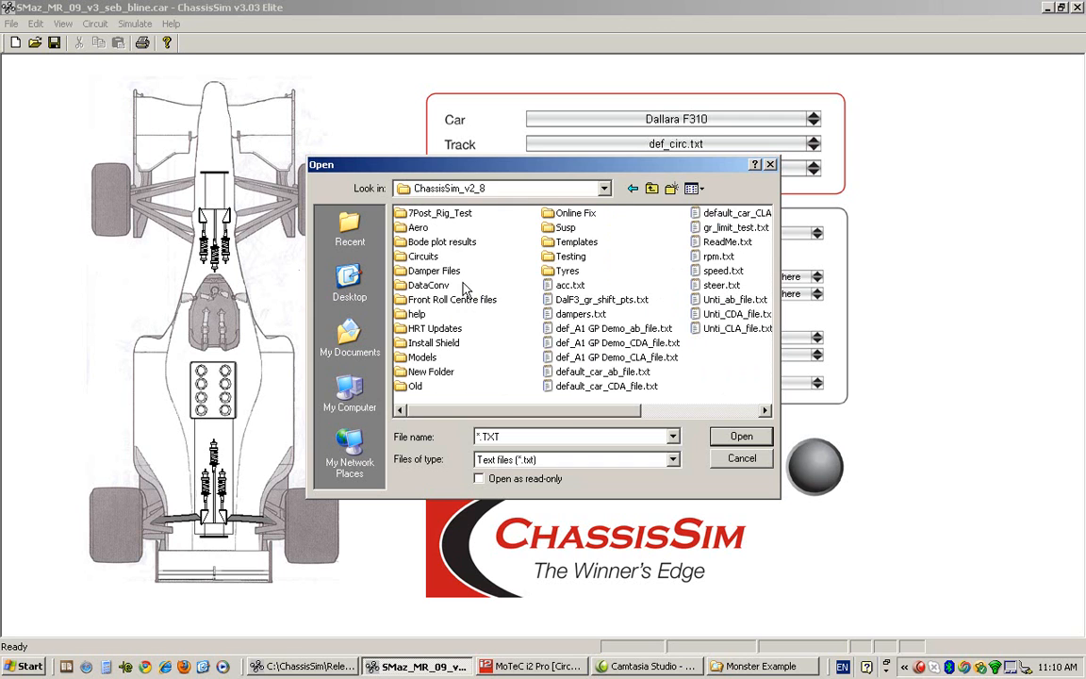
{"action": "double_click", "coordinate": [421, 358]}
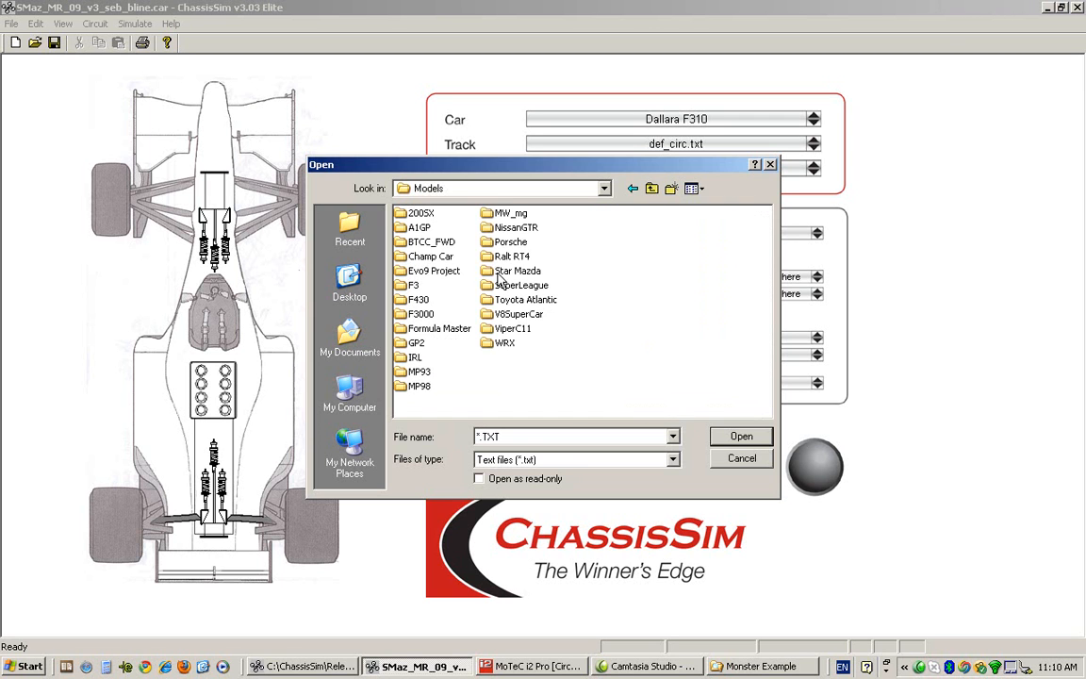
{"action": "double_click", "coordinate": [517, 270]}
{"action": "left_click", "coordinate": [424, 230]}
{"action": "double_click", "coordinate": [426, 234]}
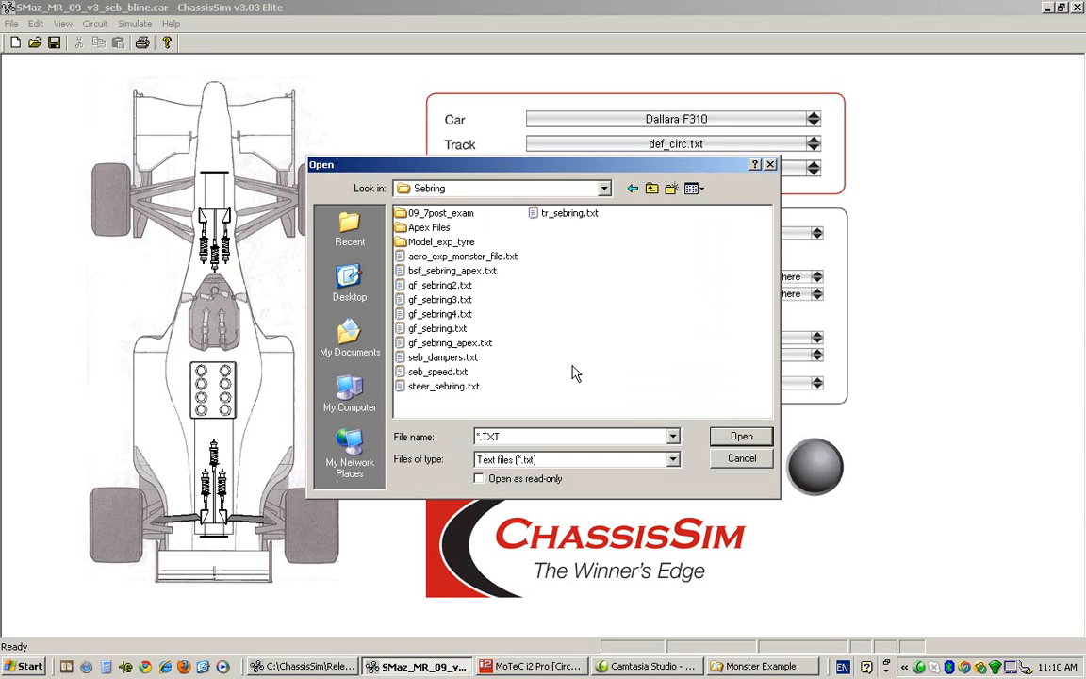
Name the output curvature file tr_sebring_demo.txt and run the curvature filter
{"action": "left_click", "coordinate": [657, 468]}
{"action": "left_click", "coordinate": [656, 471]}
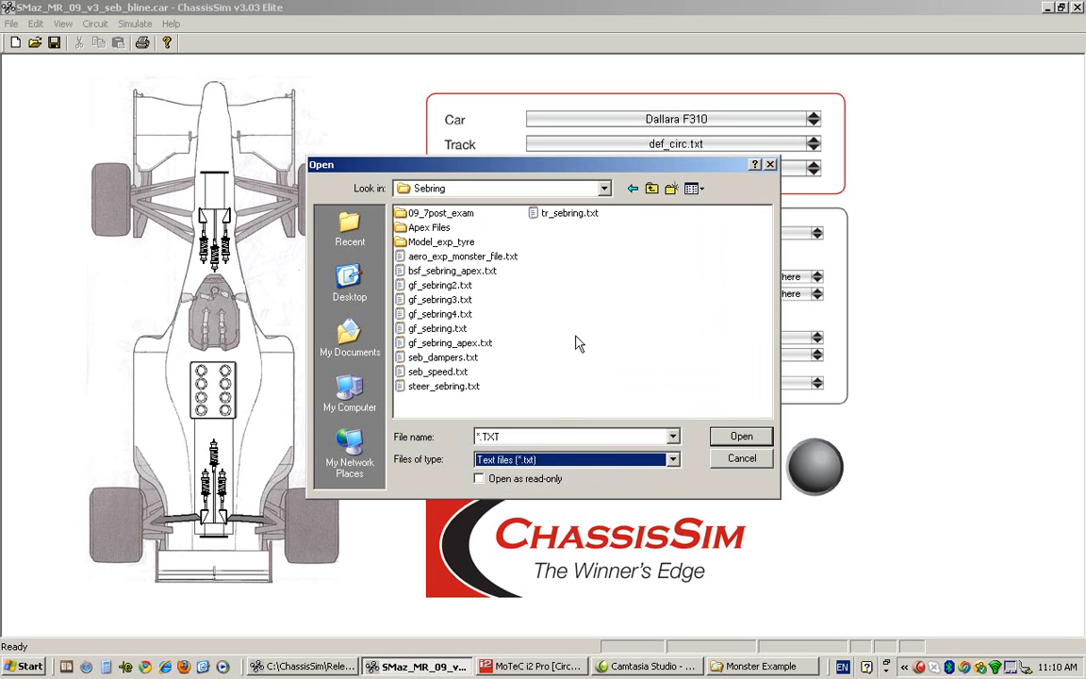
{"action": "double_click", "coordinate": [521, 437]}
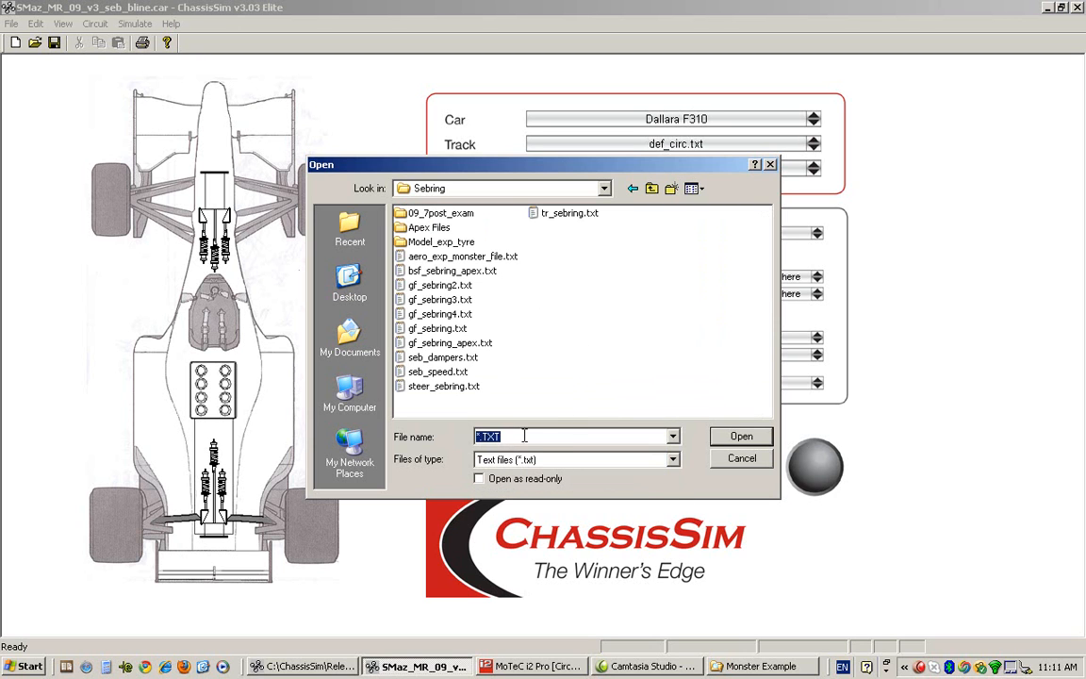
{"action": "key", "text": "BackSpace"}
{"action": "type", "text": "tr_sebring_"}
{"action": "left_click", "coordinate": [742, 437]}
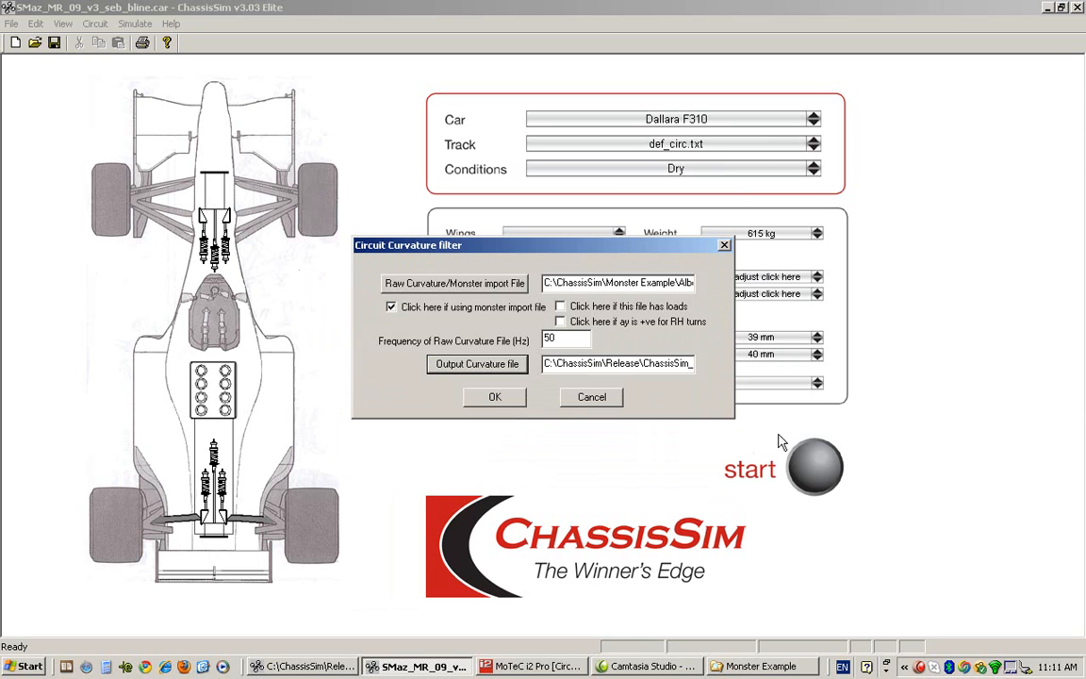
{"action": "left_click", "coordinate": [494, 397]}
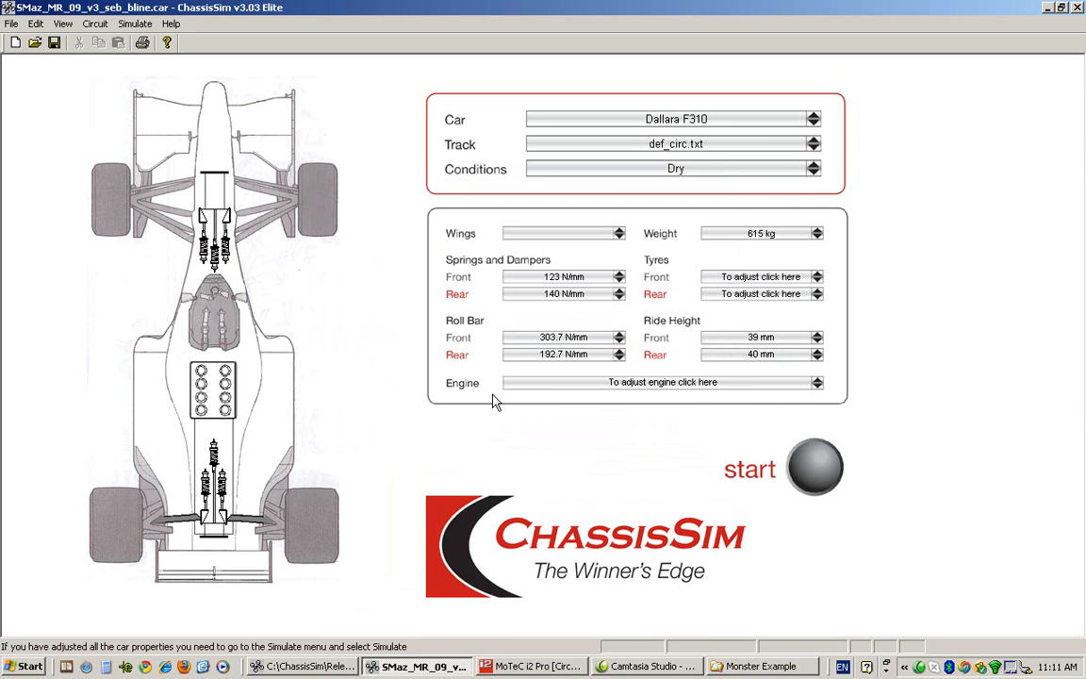
Switch to the file explorer and go to the Release\ChassisSim_v2_8\Models\Star Mazda\Sebring folder
{"action": "left_click", "coordinate": [751, 666]}
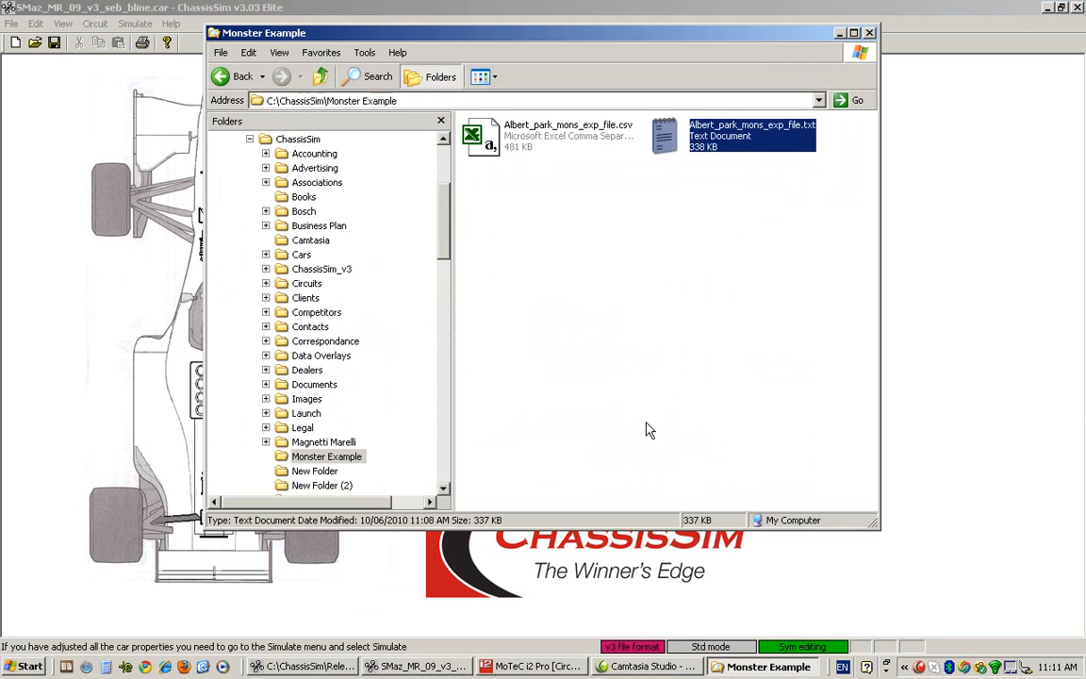
{"action": "scroll", "coordinate": [394, 201], "scroll_direction": "down", "scroll_amount": 5}
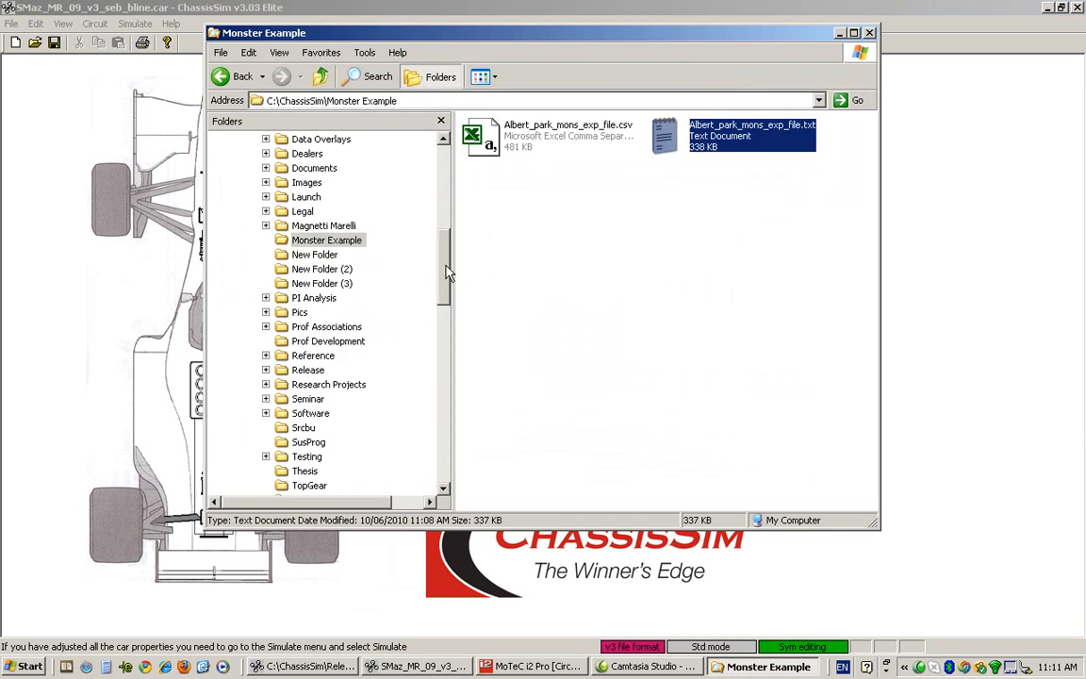
{"action": "scroll", "coordinate": [448, 214], "scroll_direction": "up", "scroll_amount": 6}
{"action": "scroll", "coordinate": [448, 213], "scroll_direction": "down", "scroll_amount": 3}
{"action": "scroll", "coordinate": [448, 207], "scroll_direction": "up", "scroll_amount": 5}
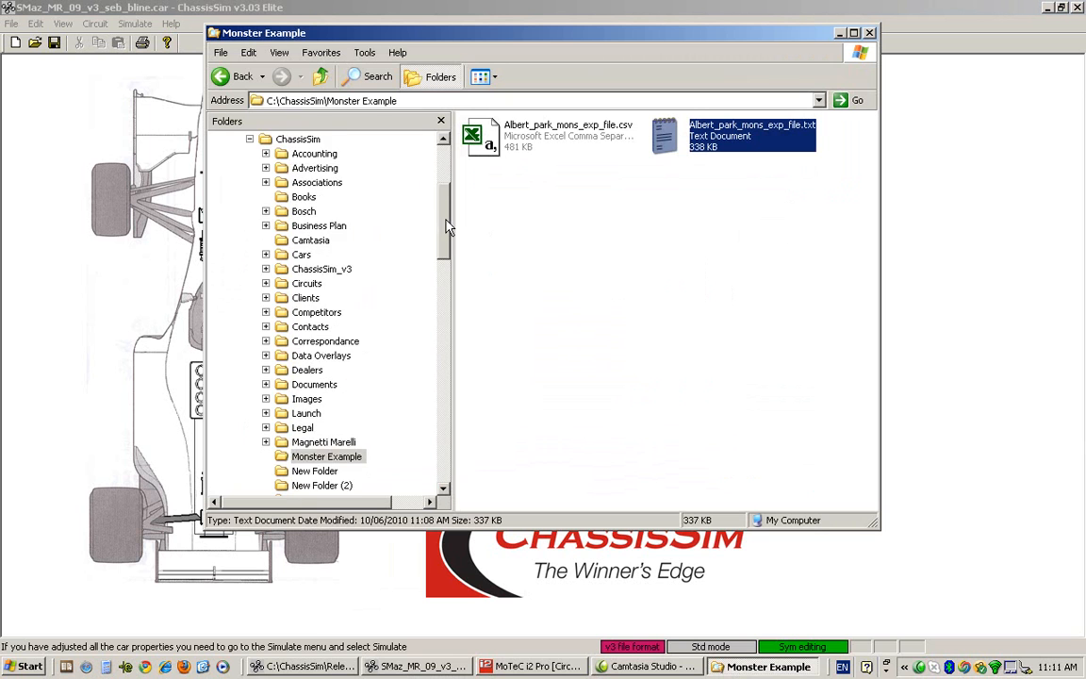
{"action": "left_click_drag", "start_coordinate": [447, 203], "coordinate": [443, 279]}
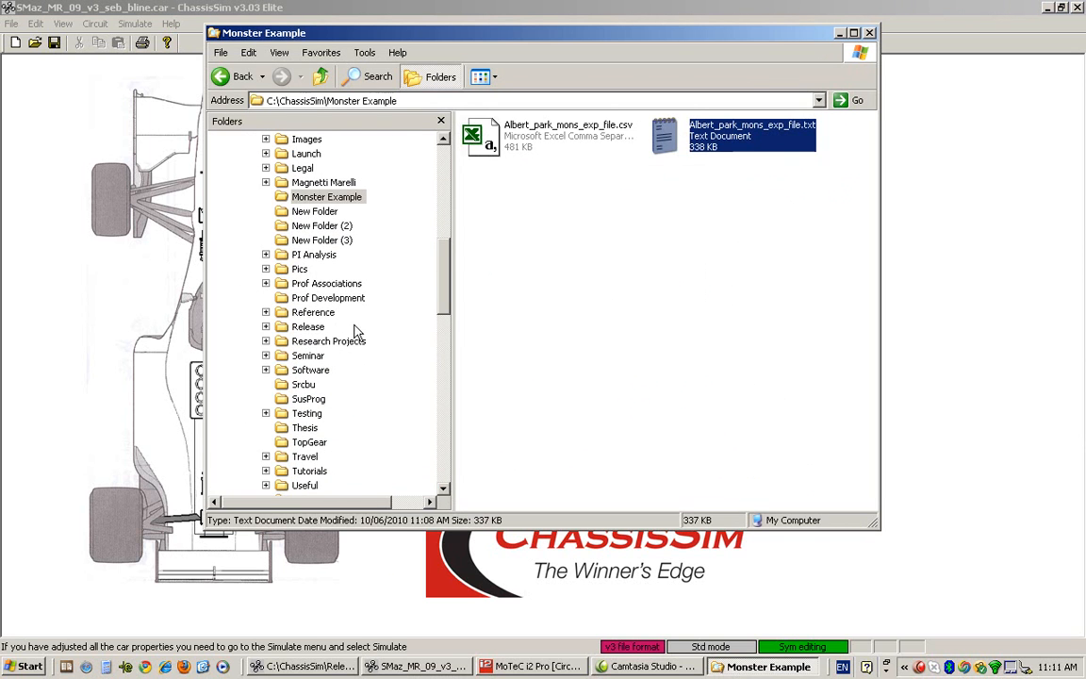
{"action": "left_click", "coordinate": [306, 328]}
{"action": "left_click", "coordinate": [341, 282]}
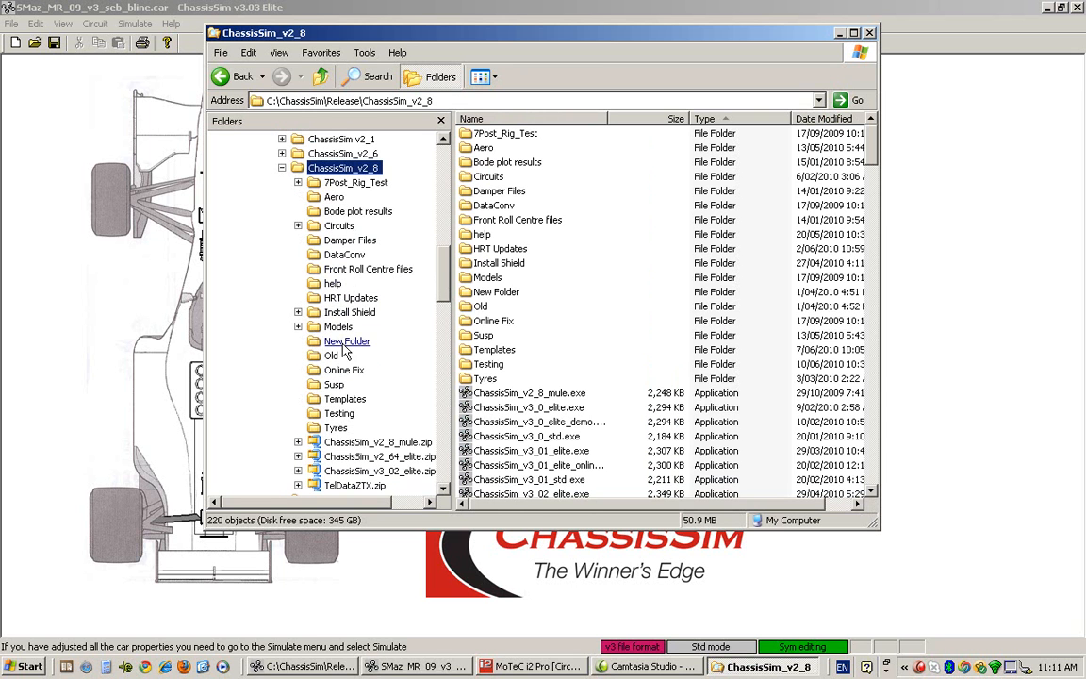
{"action": "left_click", "coordinate": [339, 326]}
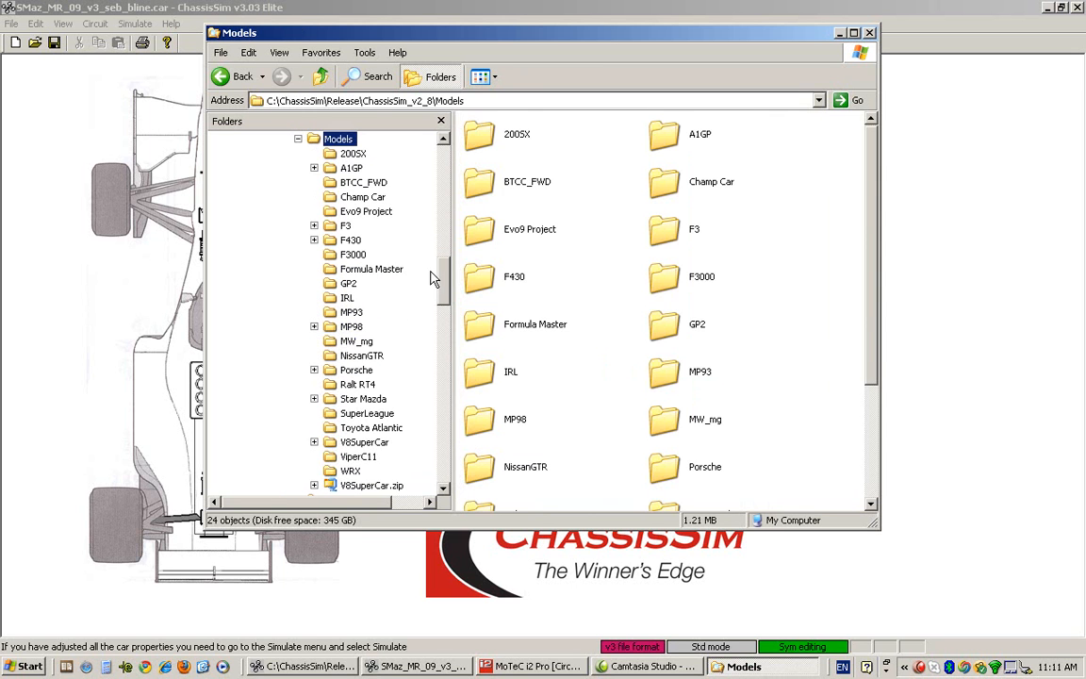
{"action": "left_click_drag", "start_coordinate": [445, 285], "coordinate": [445, 294]}
{"action": "left_click", "coordinate": [363, 326]}
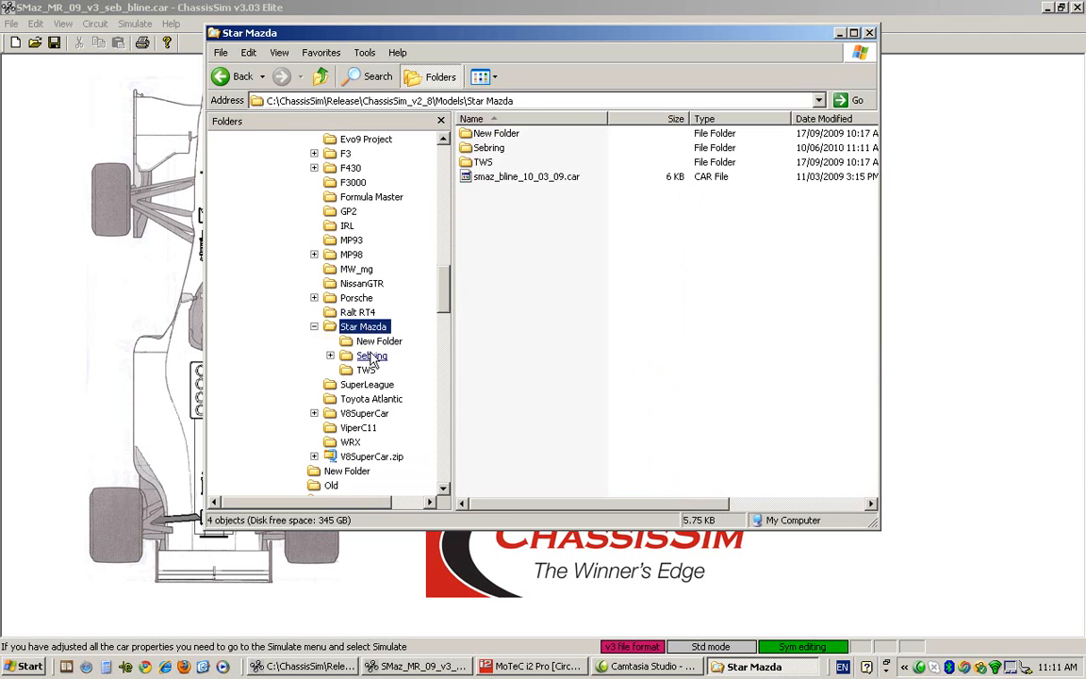
{"action": "left_click", "coordinate": [371, 356]}
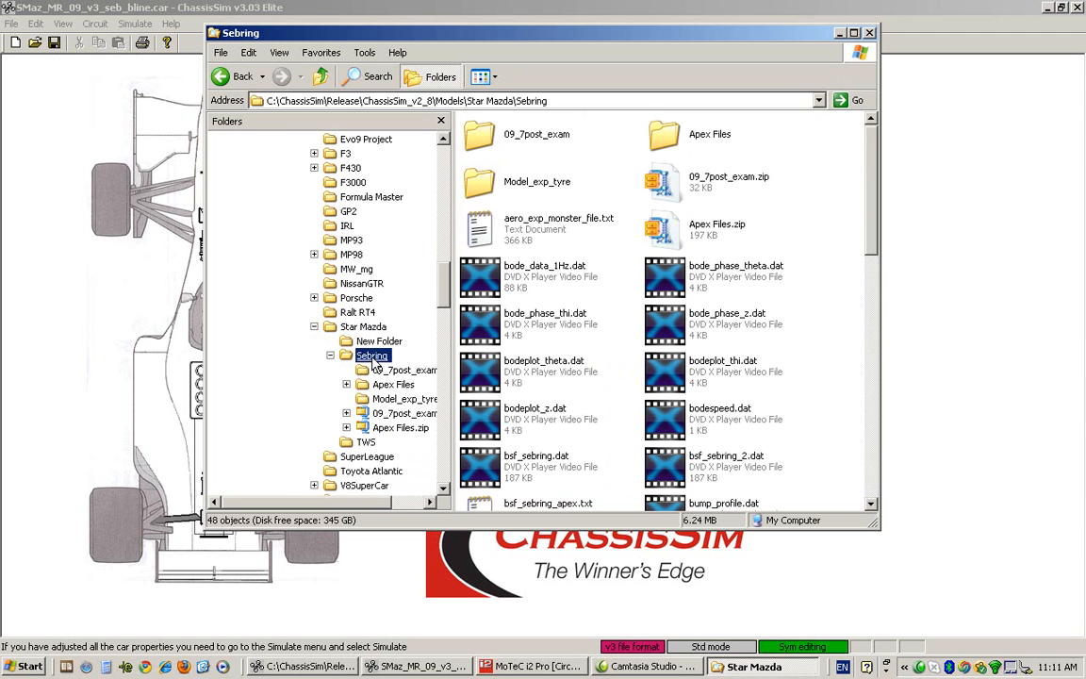
List the Sebring folder in detail sorted by type, enlarge its window and open tr_sebring_demo.txt to examine the curvature data
{"action": "left_click", "coordinate": [280, 53]}
{"action": "left_click", "coordinate": [293, 178]}
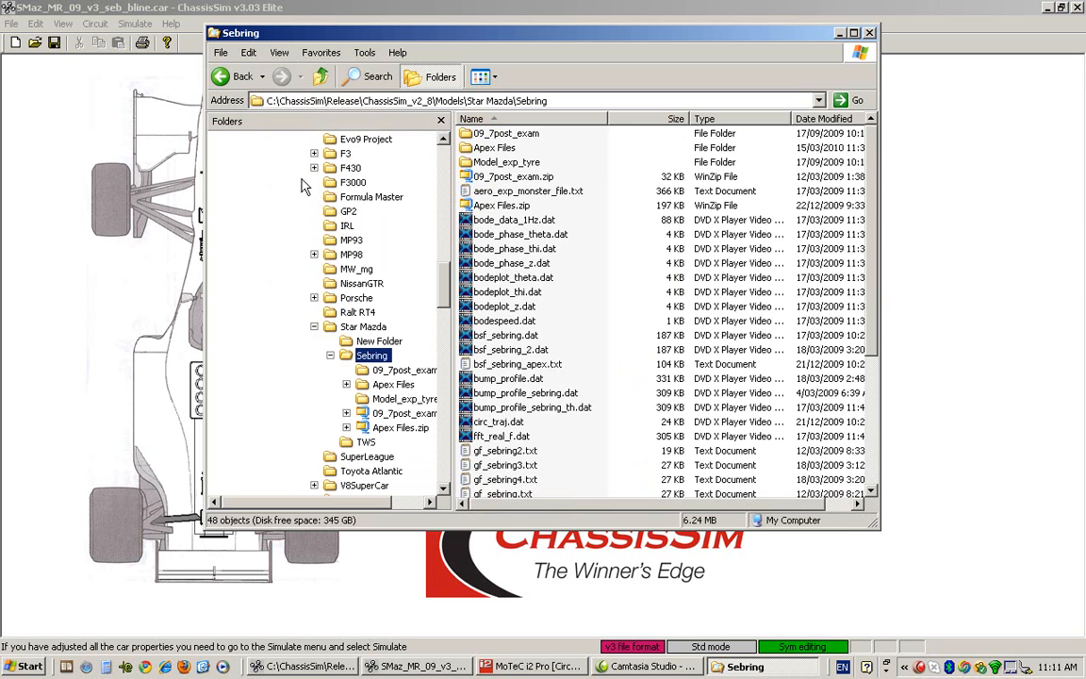
{"action": "left_click", "coordinate": [769, 118]}
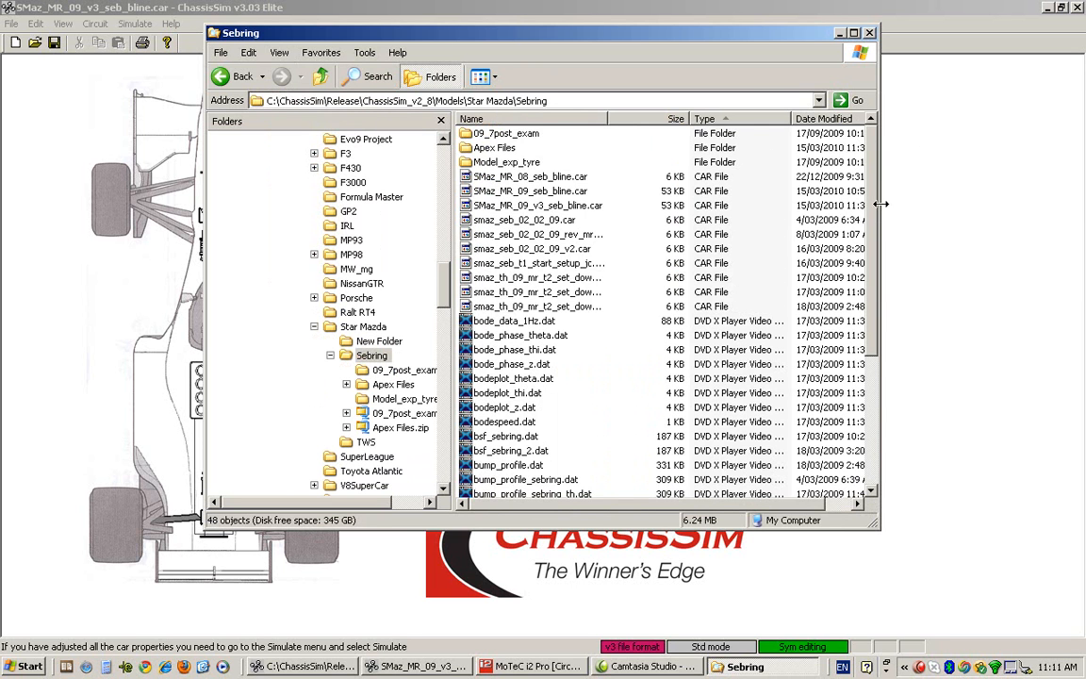
{"action": "left_click_drag", "start_coordinate": [877, 212], "coordinate": [872, 363]}
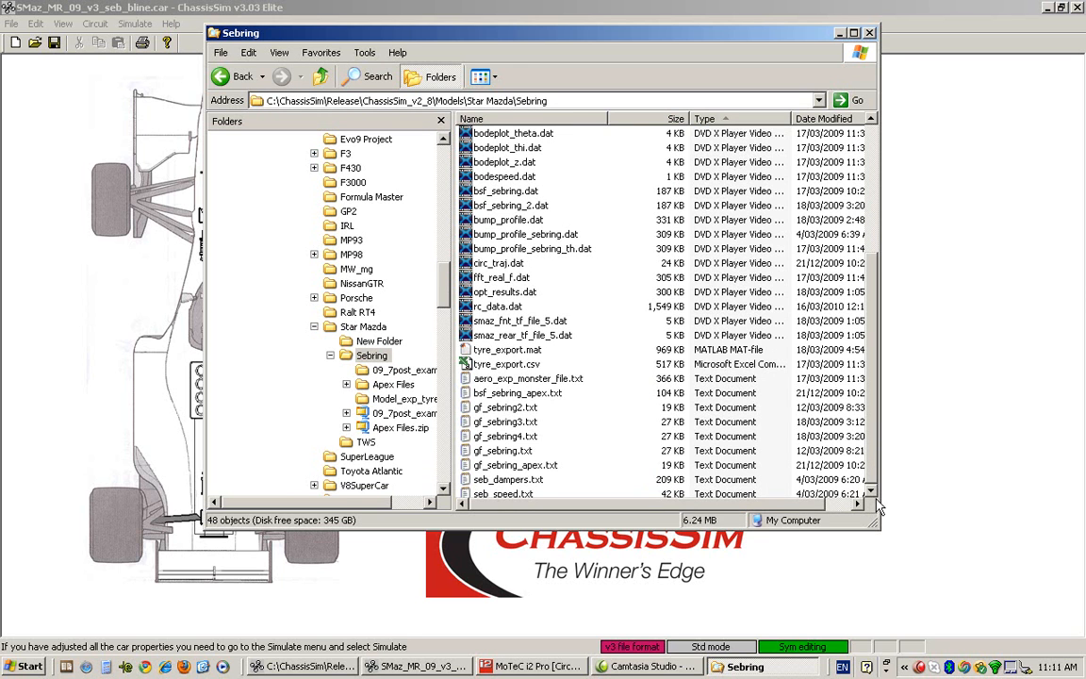
{"action": "left_click_drag", "start_coordinate": [874, 516], "coordinate": [905, 613]}
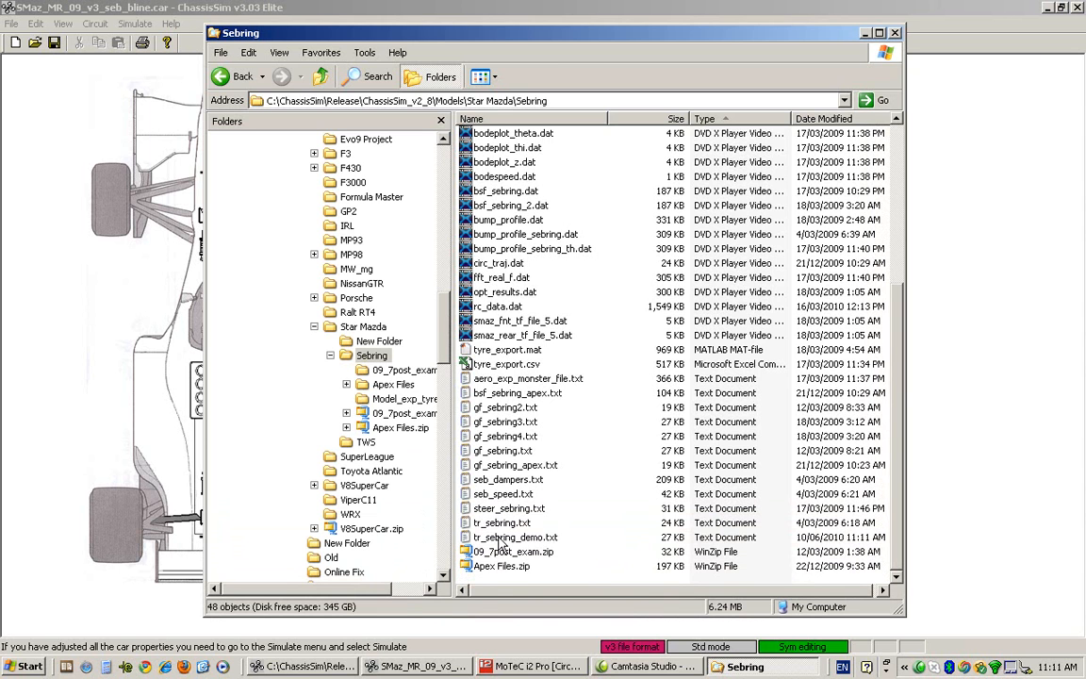
{"action": "double_click", "coordinate": [504, 538]}
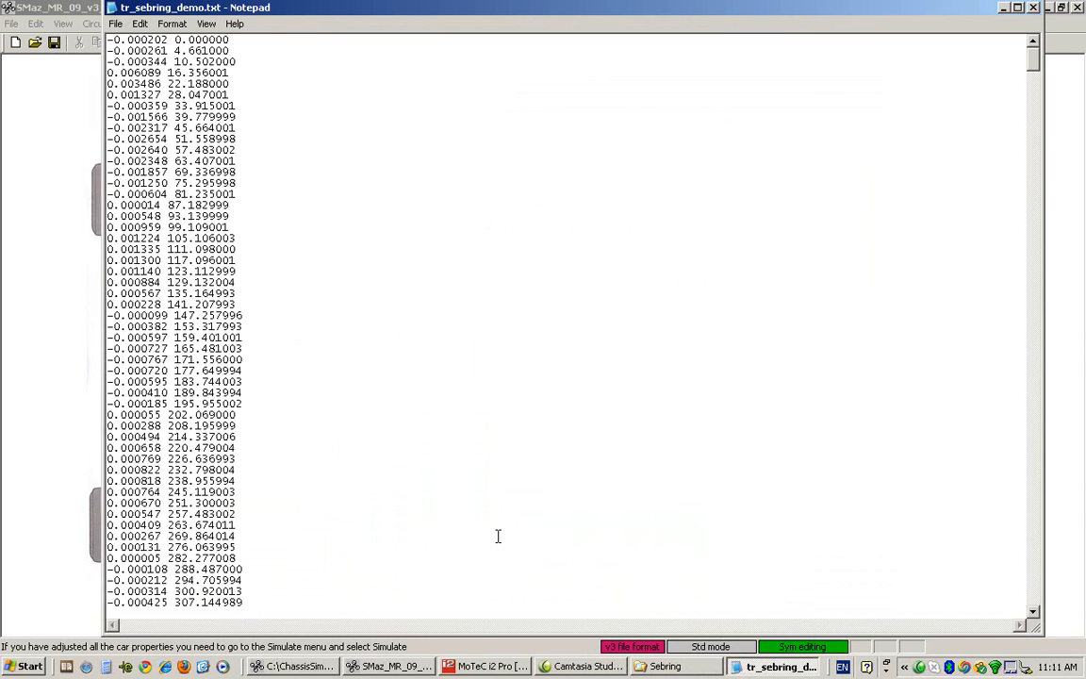